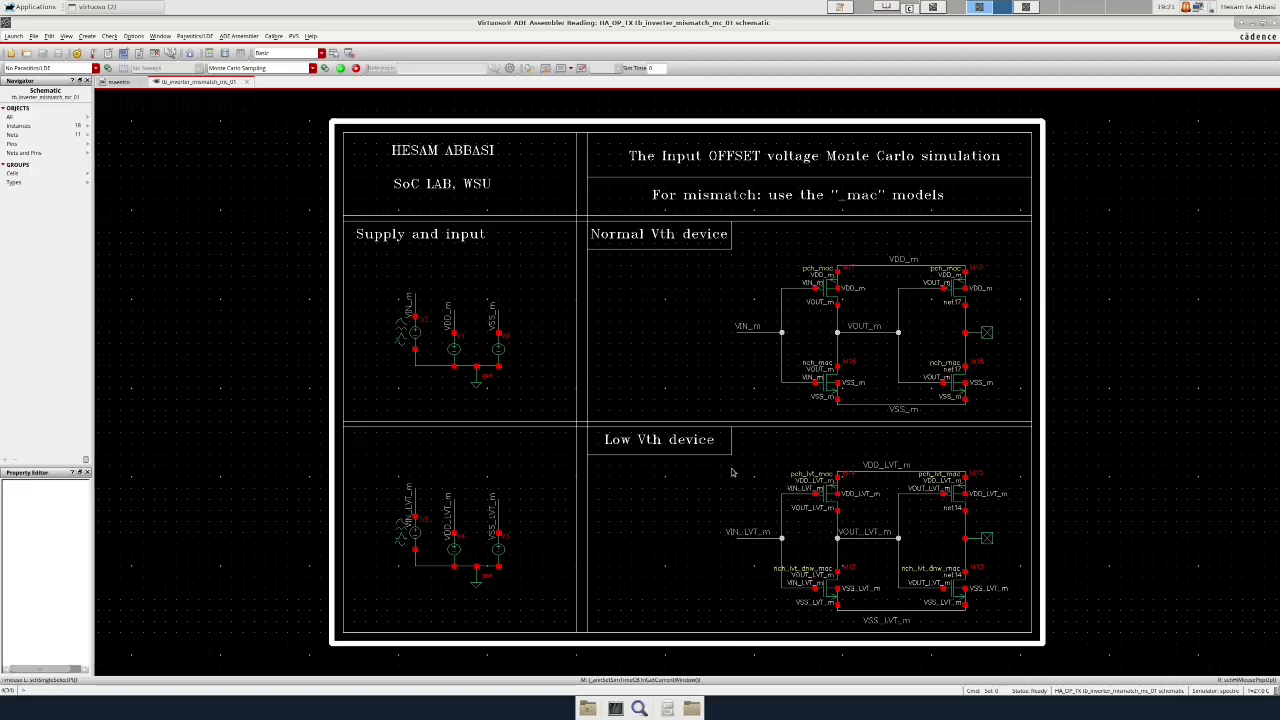
# - Examine the OFFSET_IN_mis and OFFSET_IN_LVT_mis output expressions in the maestro view of the mismatch testbench
pyautogui.click(119, 82)
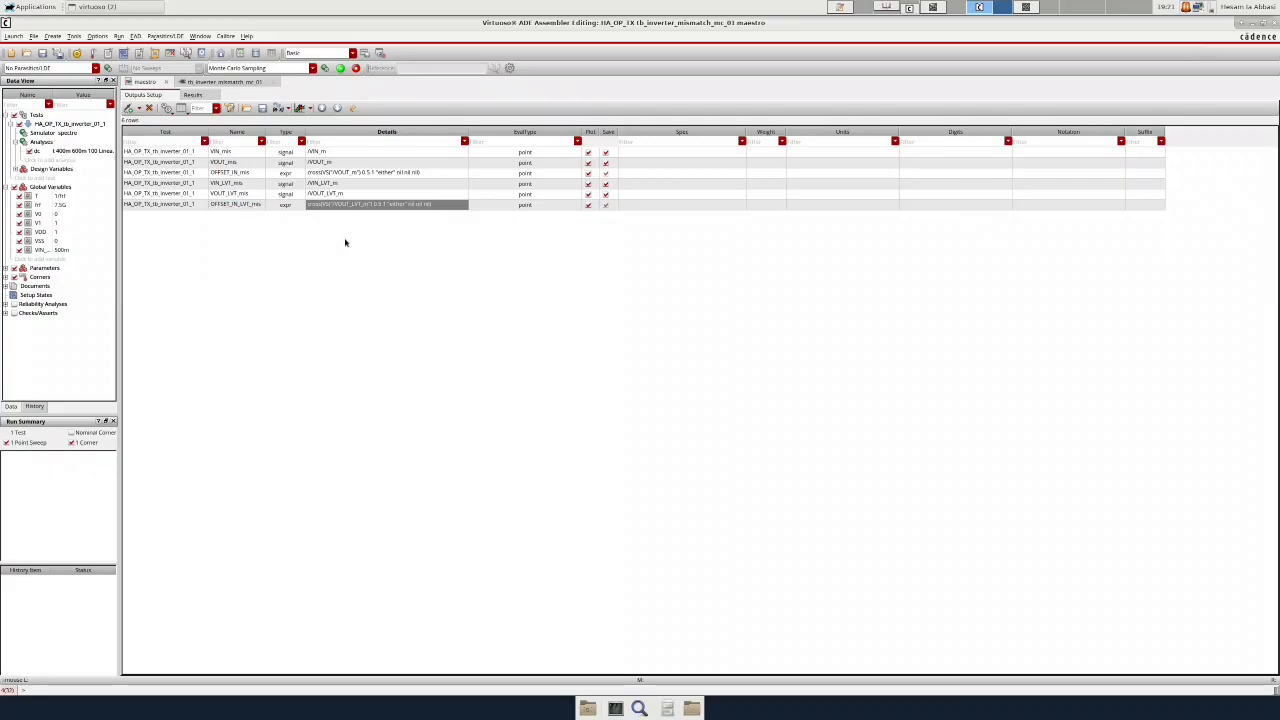
pyautogui.click(231, 176)
pyautogui.click(237, 204)
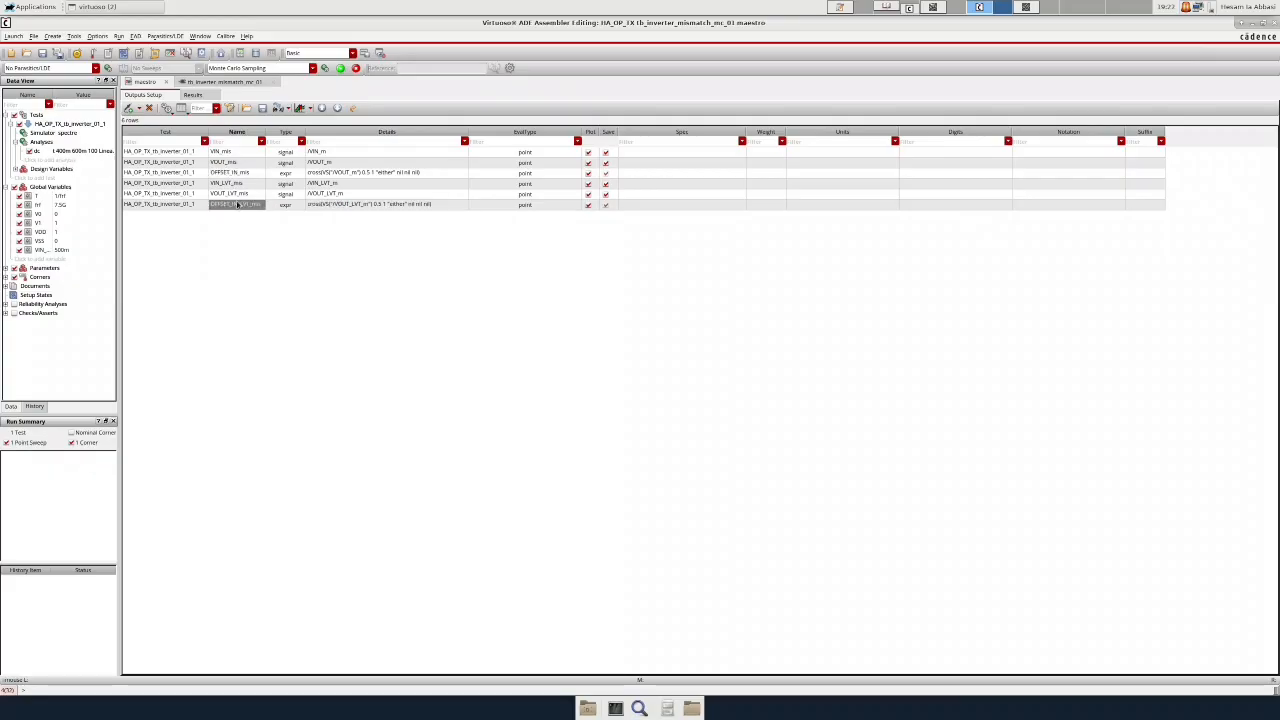
pyautogui.click(353, 176)
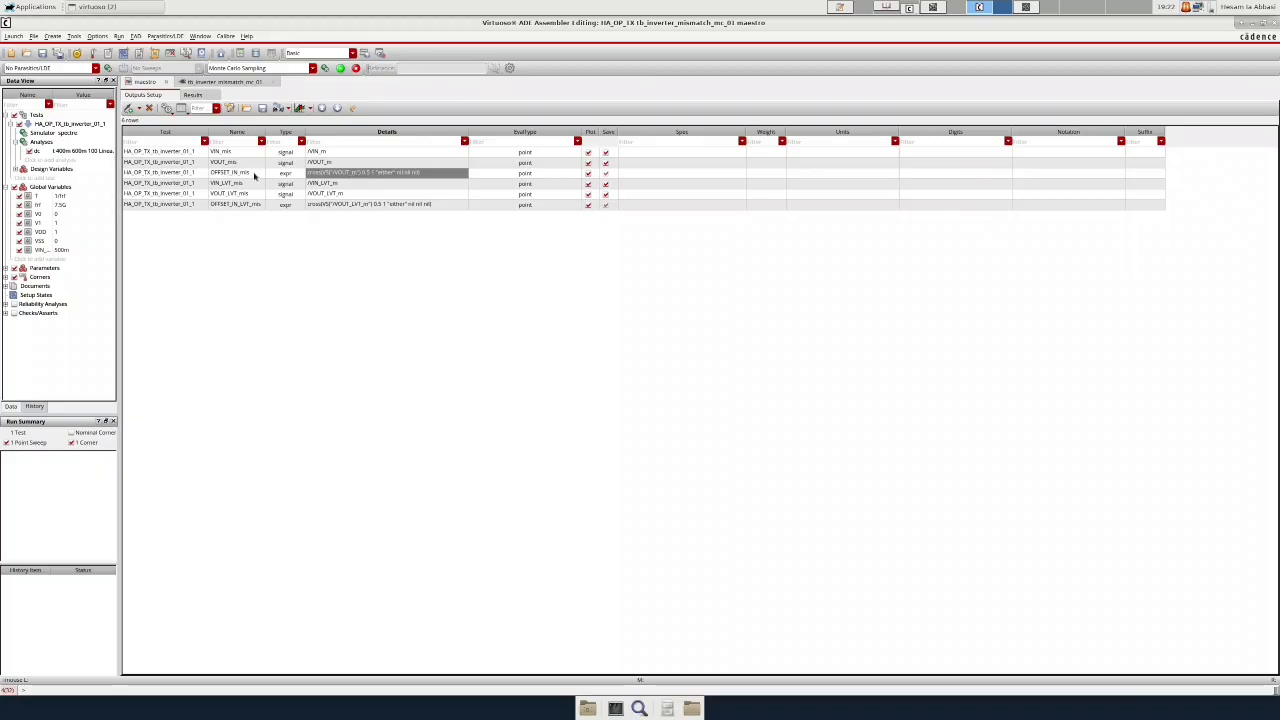
pyautogui.click(255, 174)
pyautogui.click(251, 203)
pyautogui.click(251, 174)
pyautogui.click(253, 204)
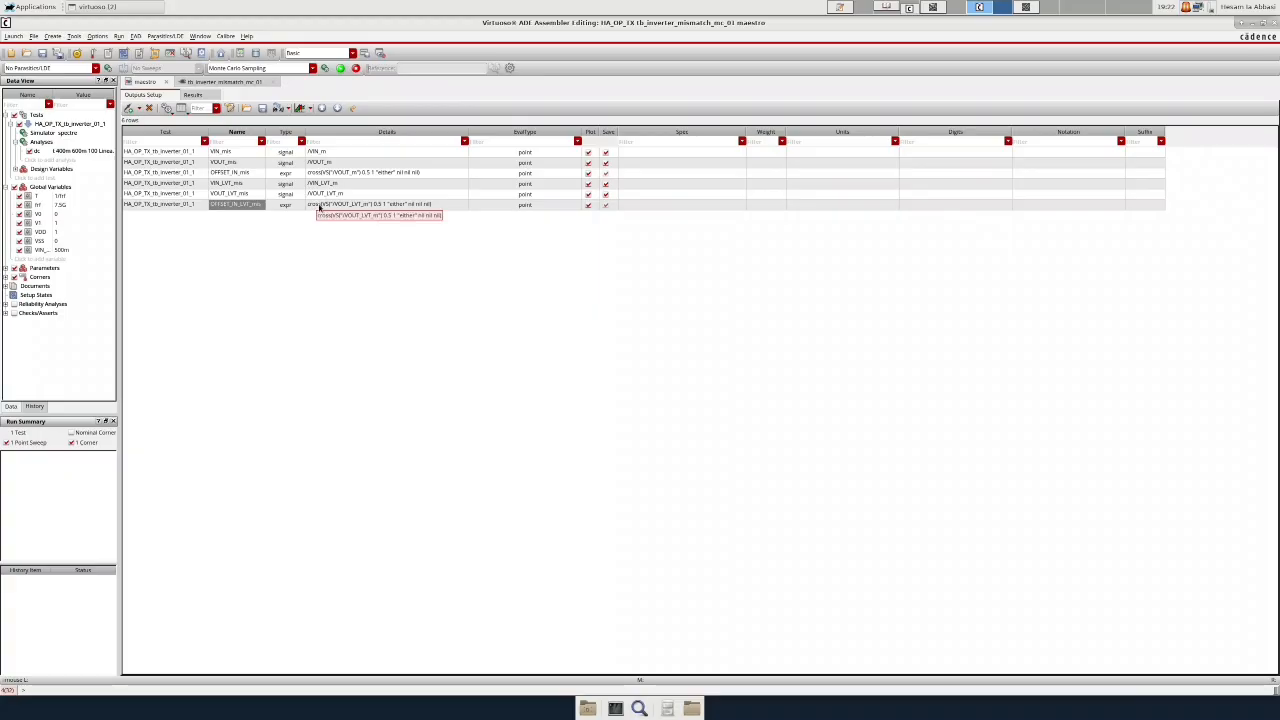
# - Switch to the text editor with the .scs model file and read its notes on mismatch and process statistical simulation for Spectre
pyautogui.click(851, 12)
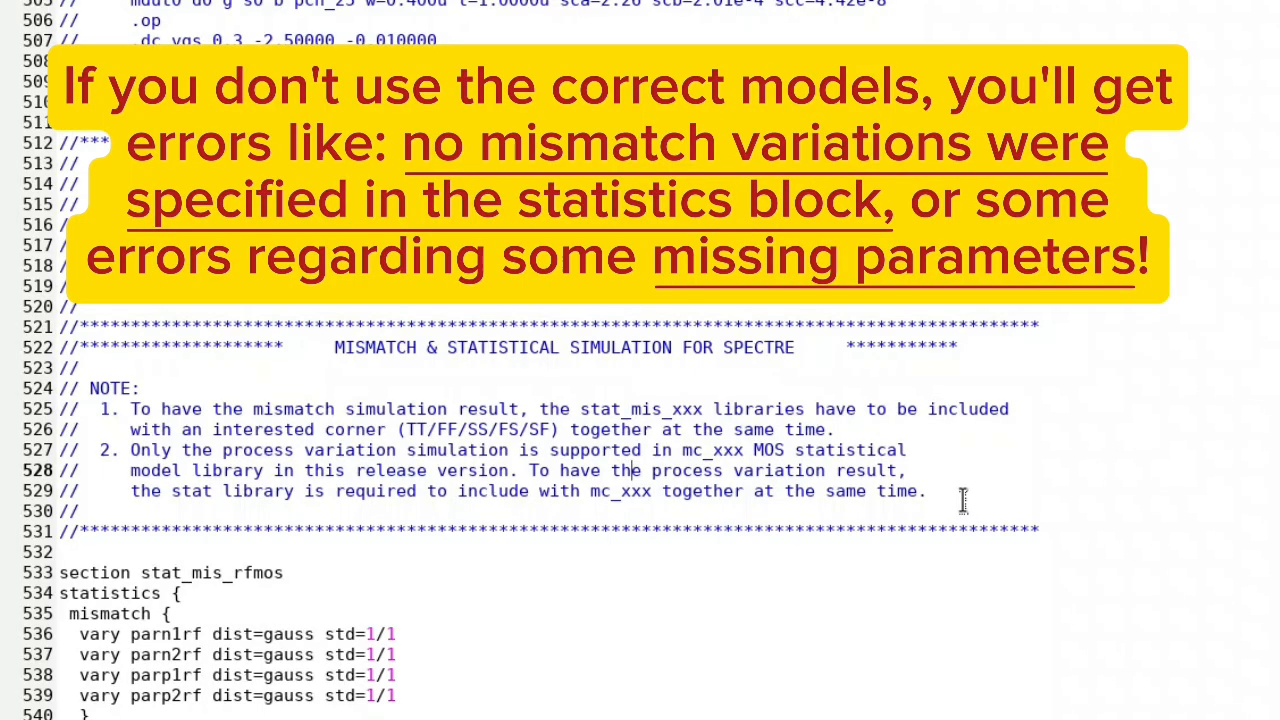
pyautogui.moveTo(430, 368); pyautogui.dragTo(66, 320)
pyautogui.moveTo(140, 388); pyautogui.dragTo(60, 345)
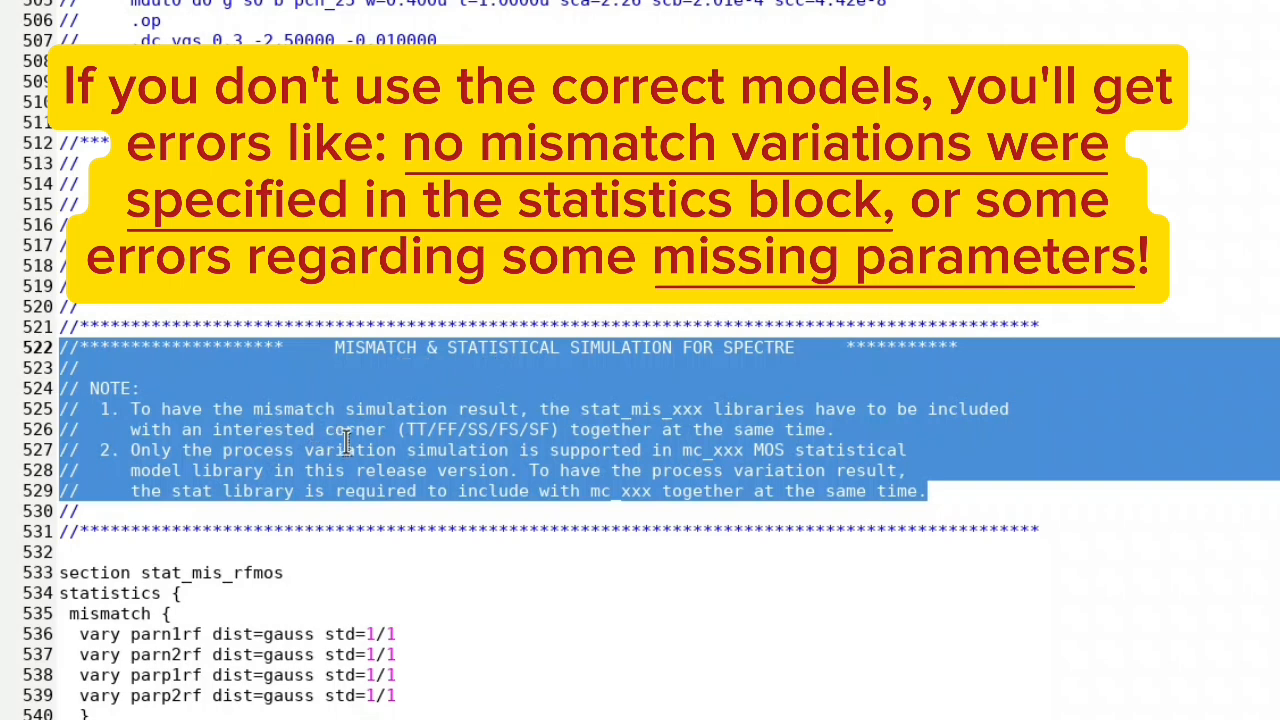
pyautogui.doubleClick(283, 404)
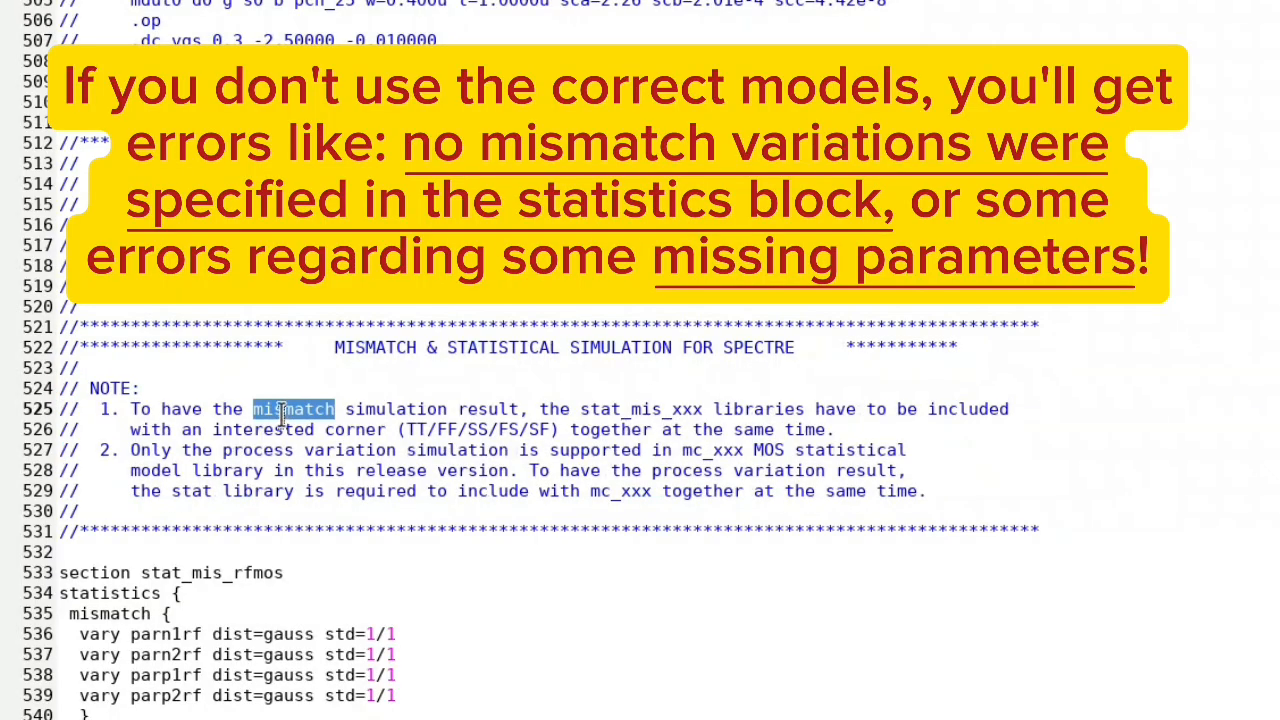
pyautogui.doubleClick(258, 450)
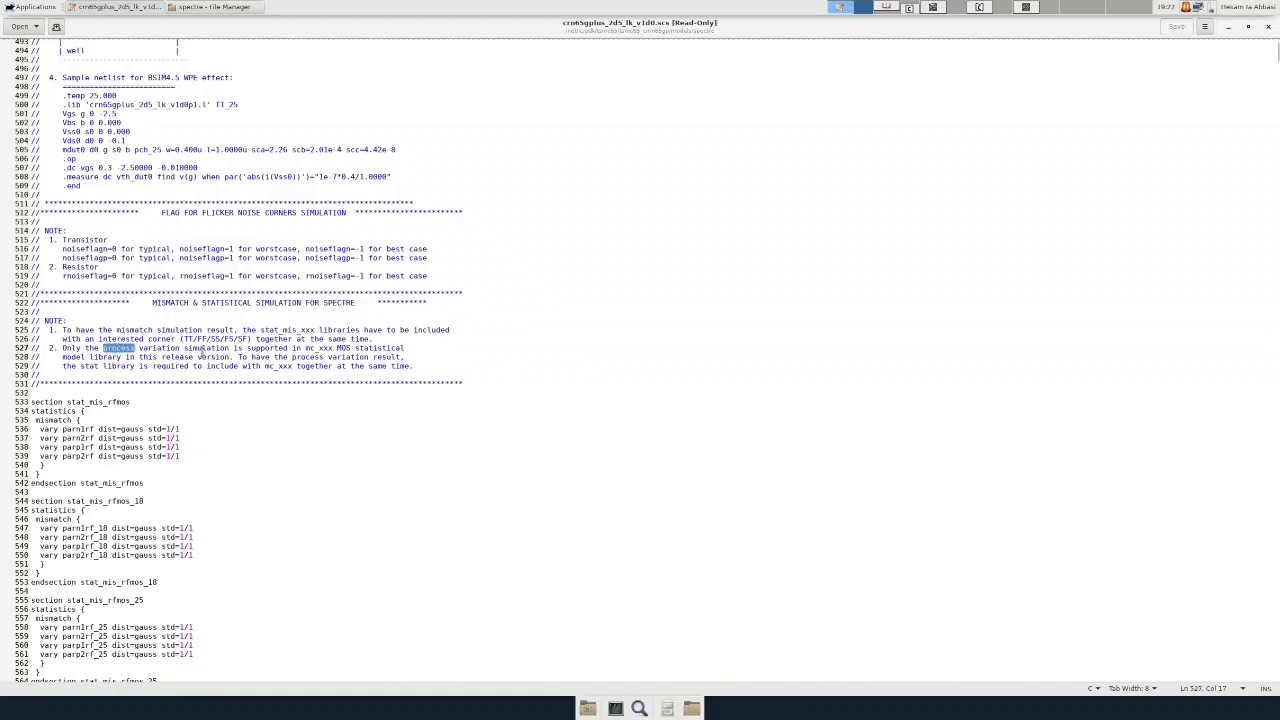
# - Return to Virtuoso and inspect the "_mac" transistor models in the normal Vth and low Vth inverter schematics
pyautogui.click(985, 7)
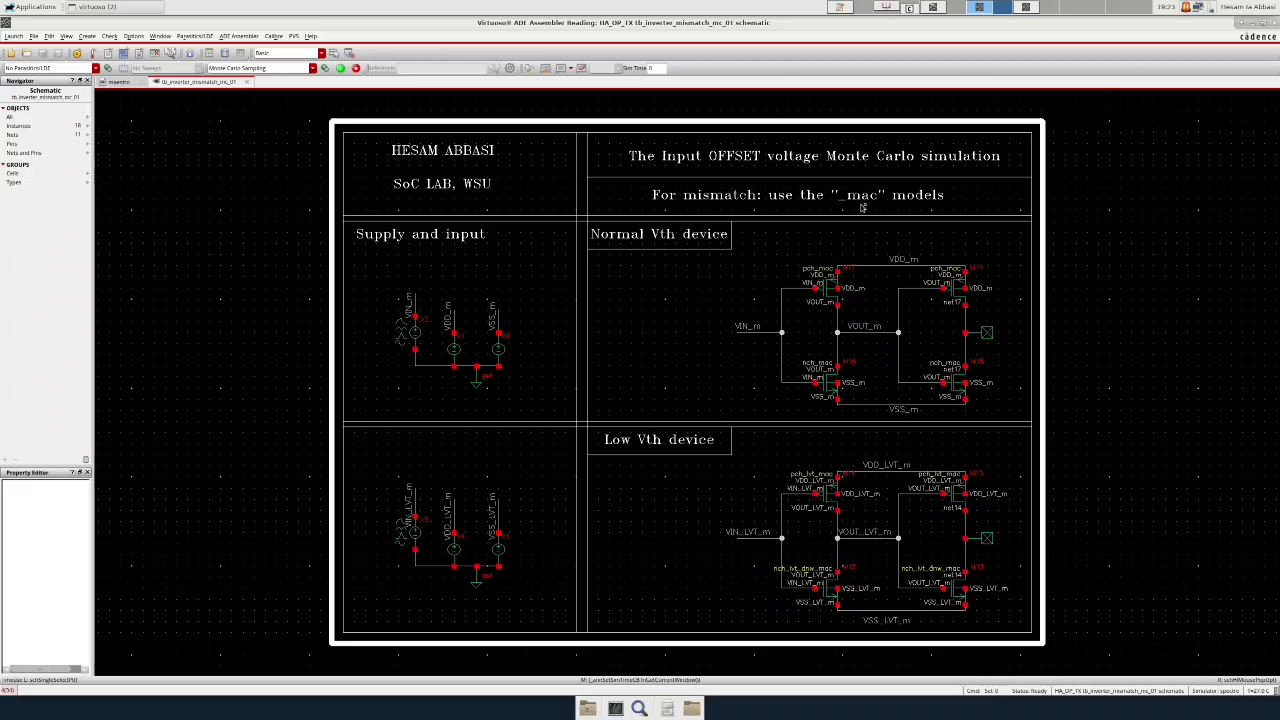
pyautogui.keyDown('ctrl'); pyautogui.scroll(2, 860, 288); pyautogui.keyUp('ctrl')
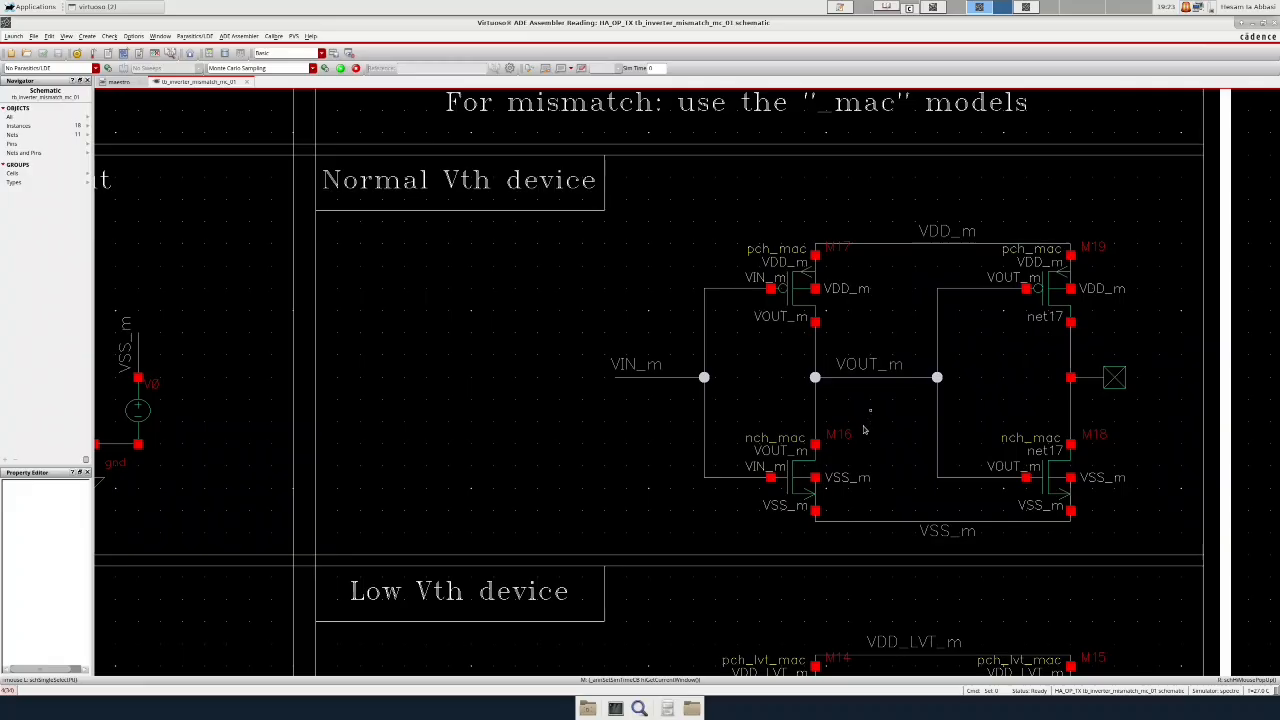
pyautogui.scroll(-2, 862, 432)
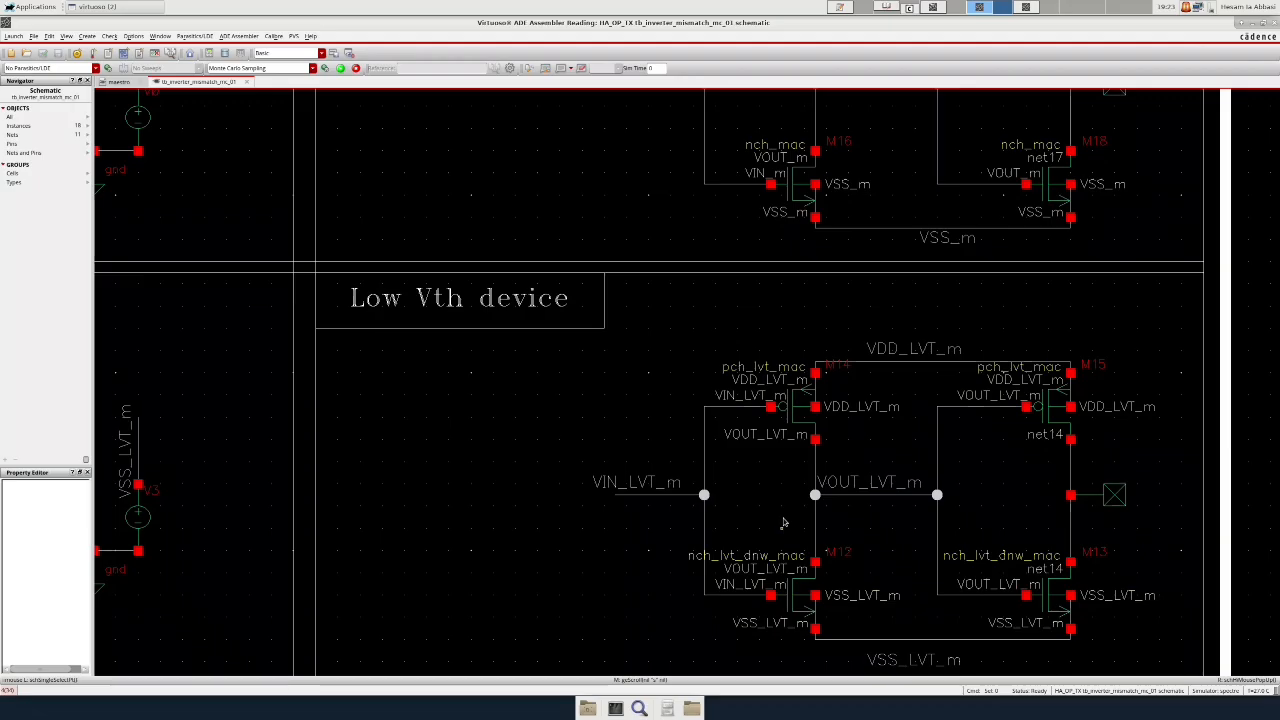
pyautogui.press('f')
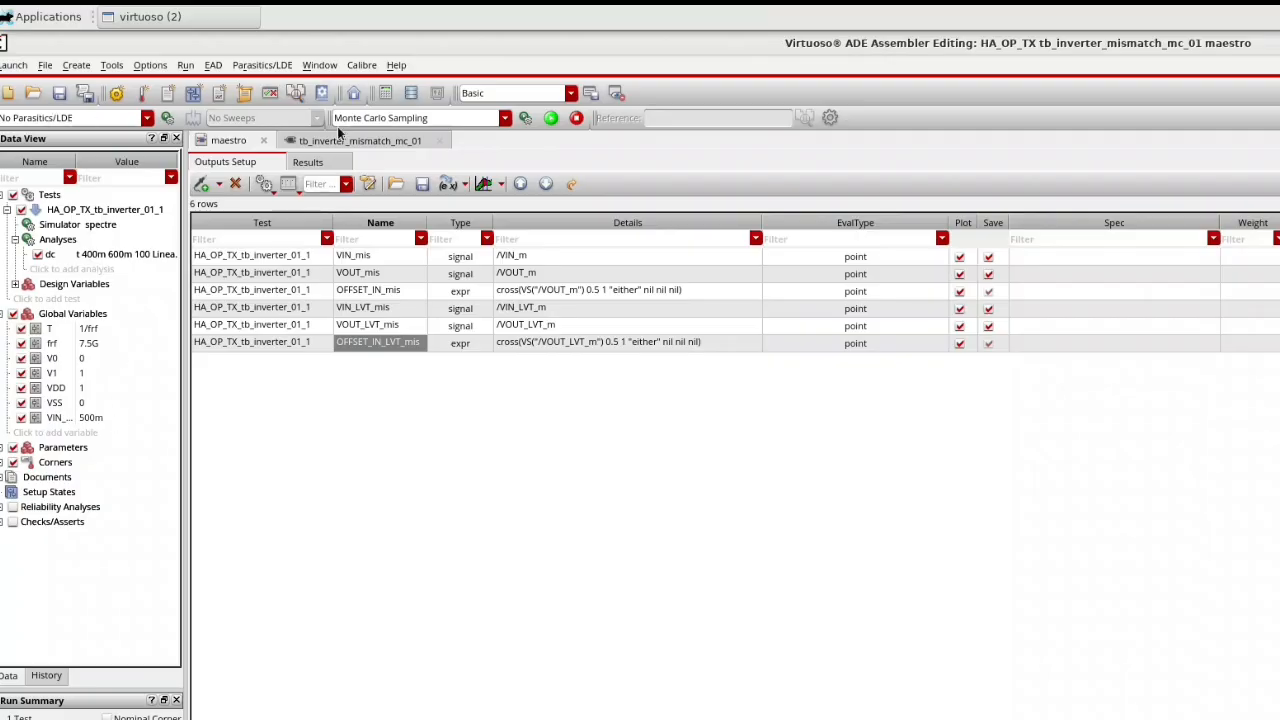
# - Open the Monte Carlo Sampling options and review the number of points, variation type and remaining advanced settings
pyautogui.click(499, 120)
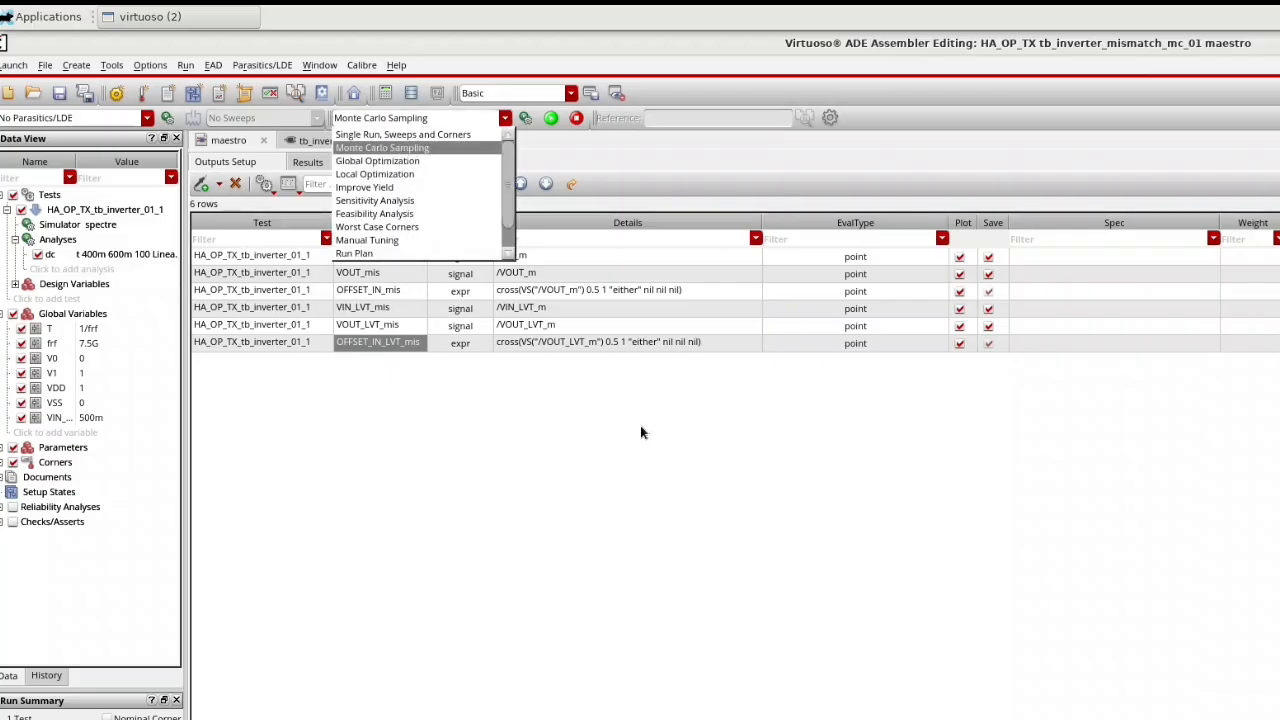
pyautogui.click(641, 432)
pyautogui.click(526, 123)
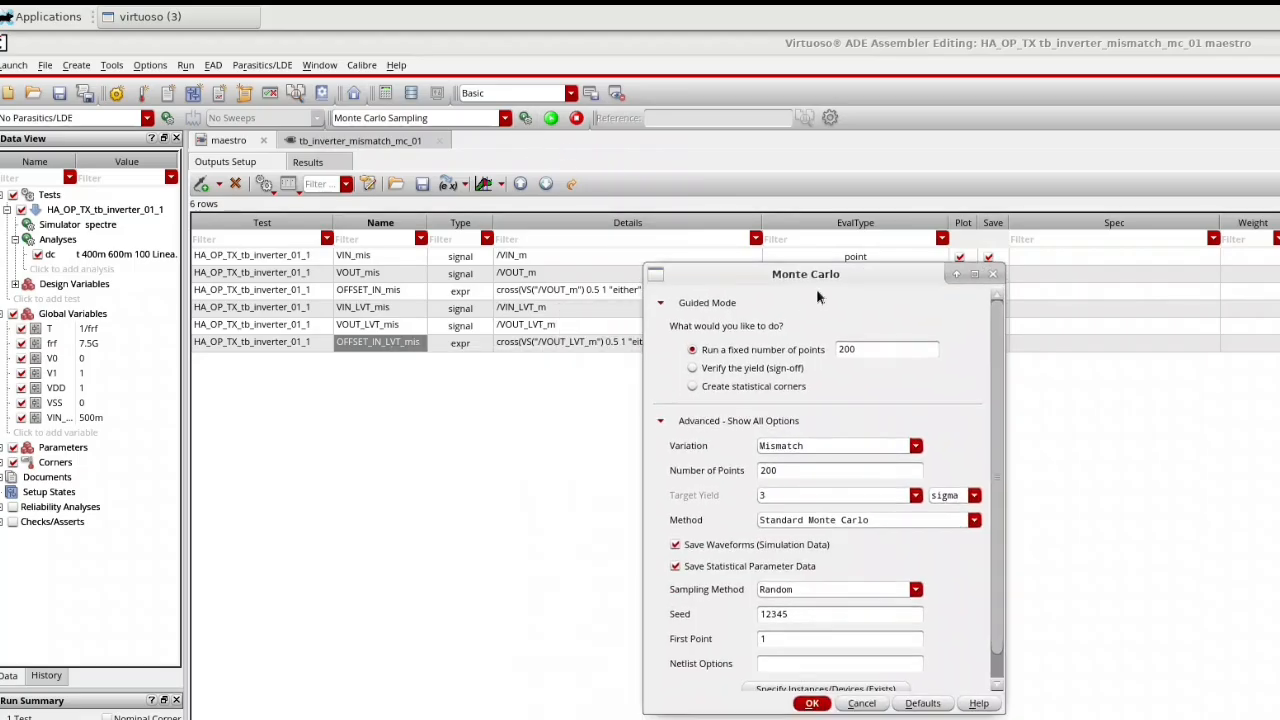
pyautogui.moveTo(866, 350); pyautogui.dragTo(841, 349)
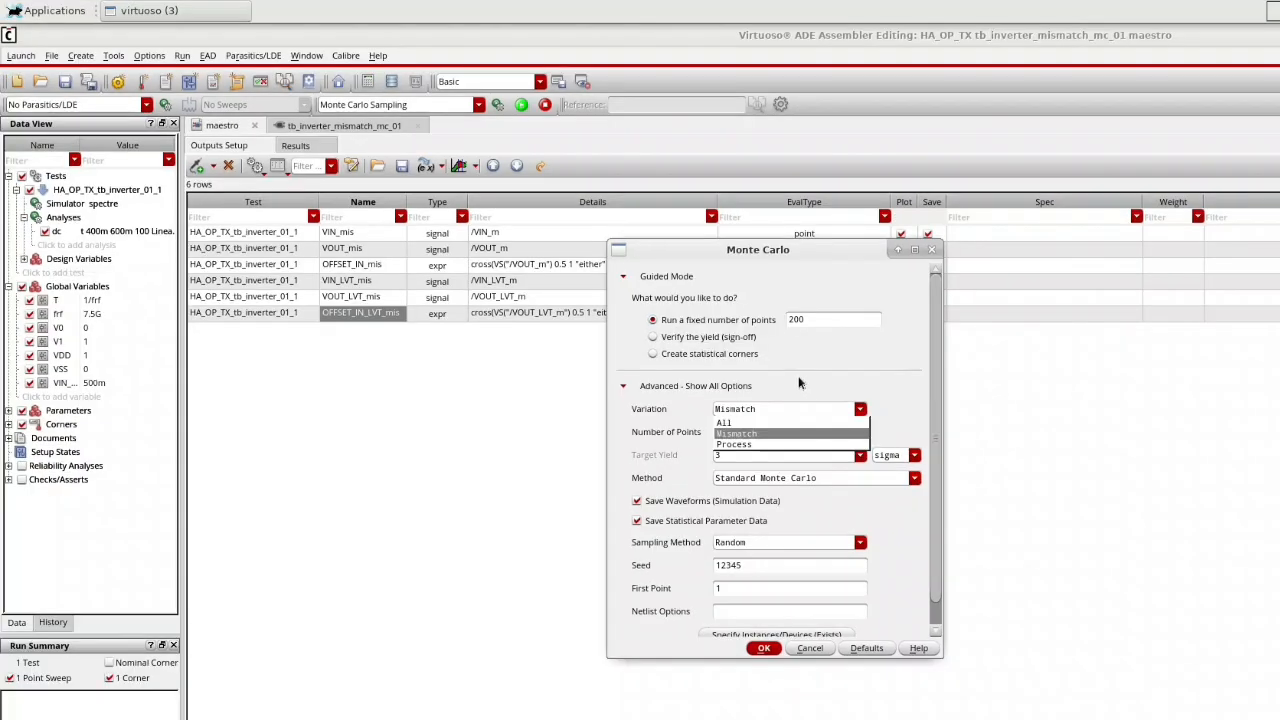
pyautogui.click(801, 371)
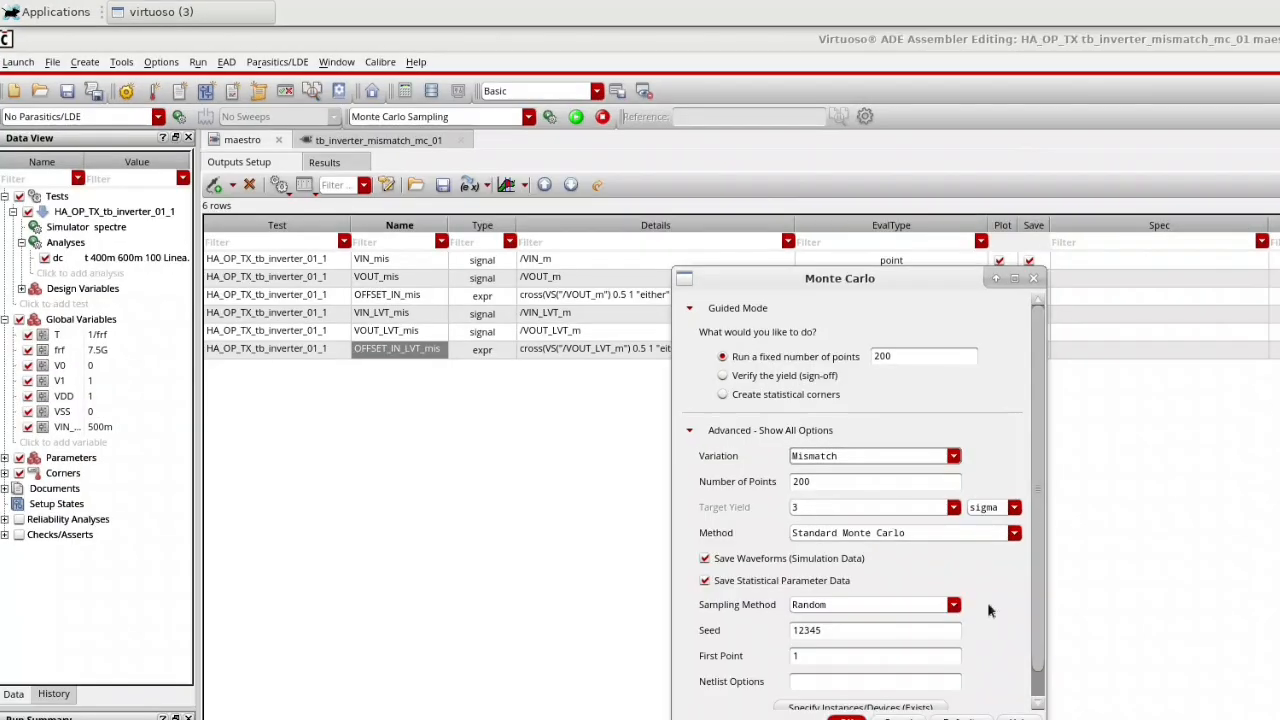
pyautogui.scroll(-1, 1030, 634)
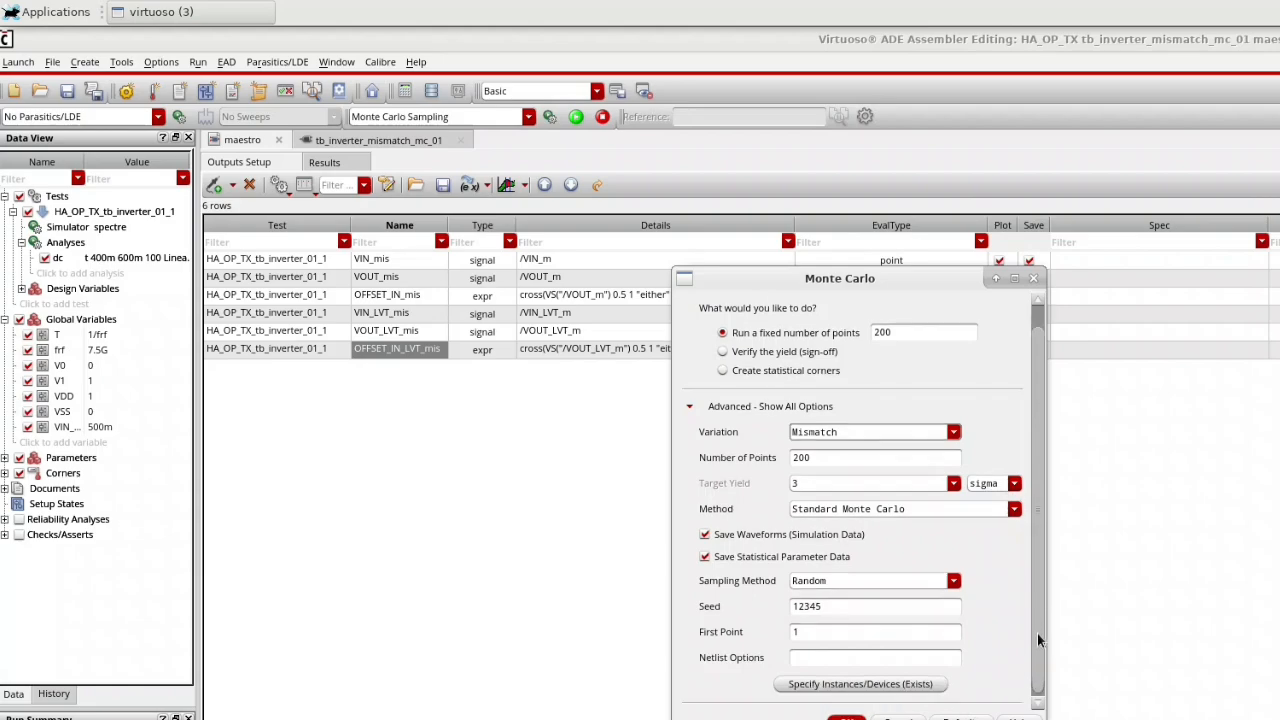
# - Check the instances specified for mismatch variation, then accept both the instance selection and the Monte Carlo options
pyautogui.click(818, 682)
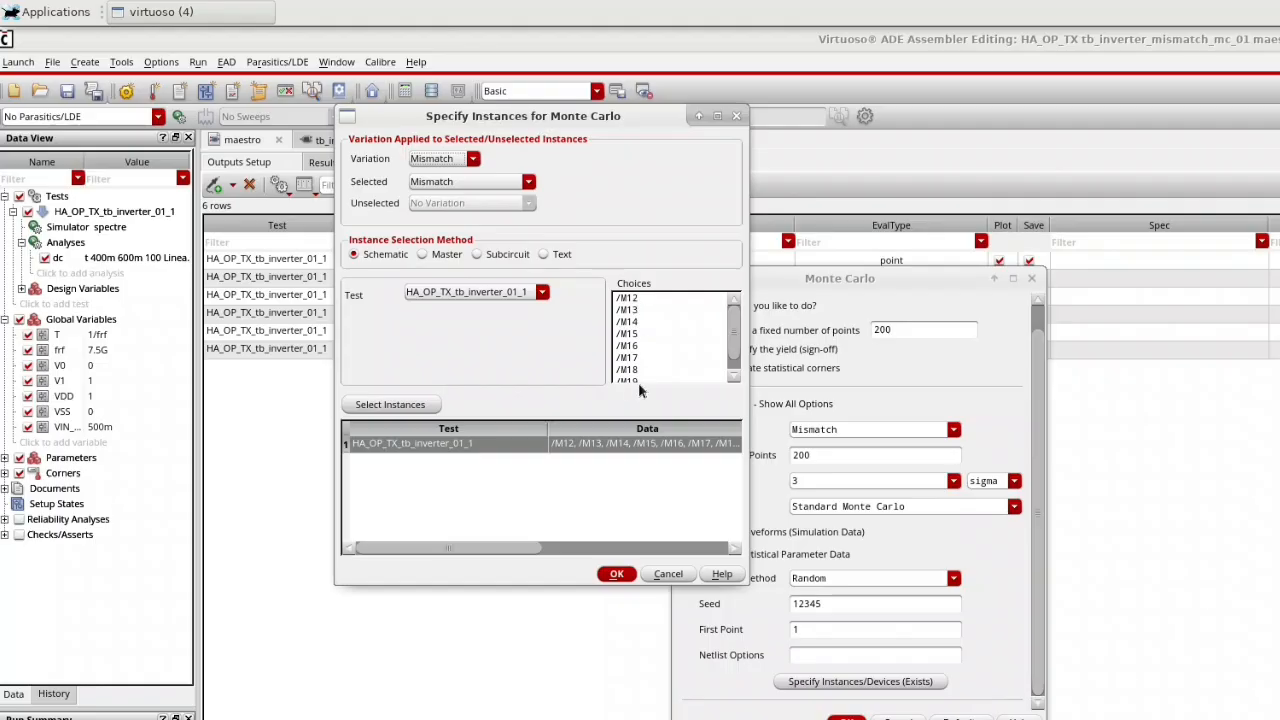
pyautogui.click(616, 574)
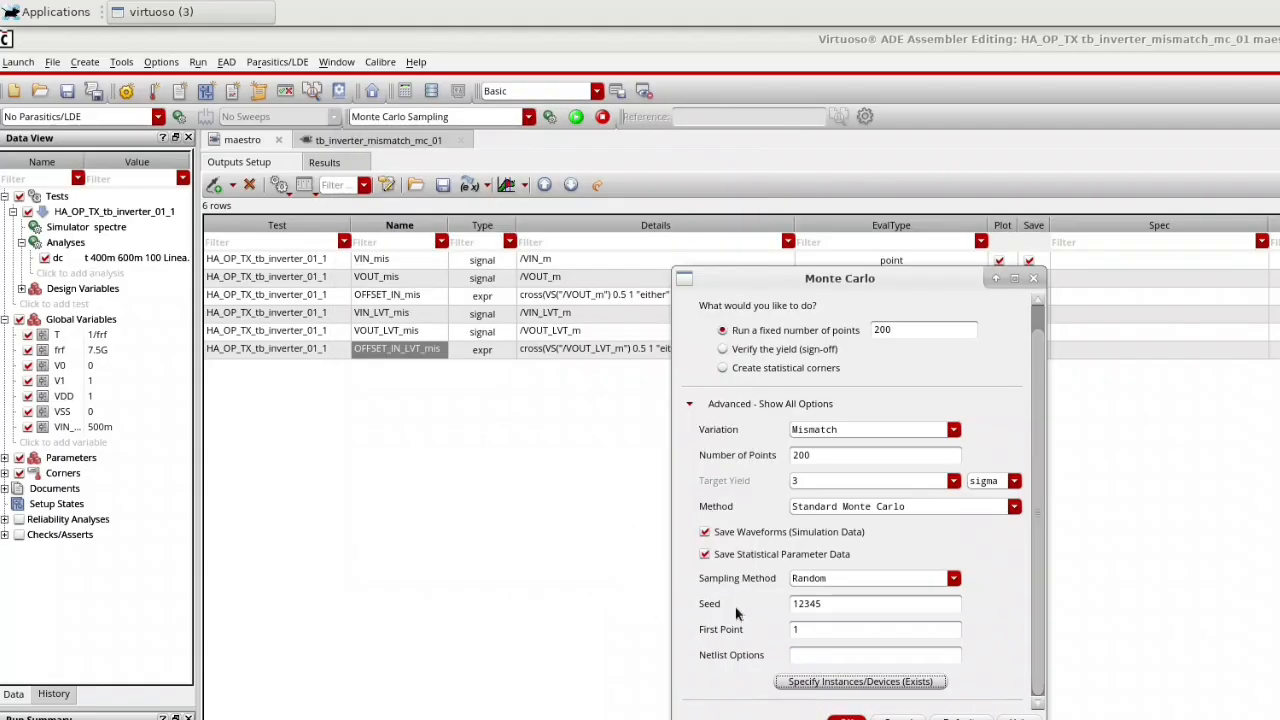
pyautogui.click(848, 717)
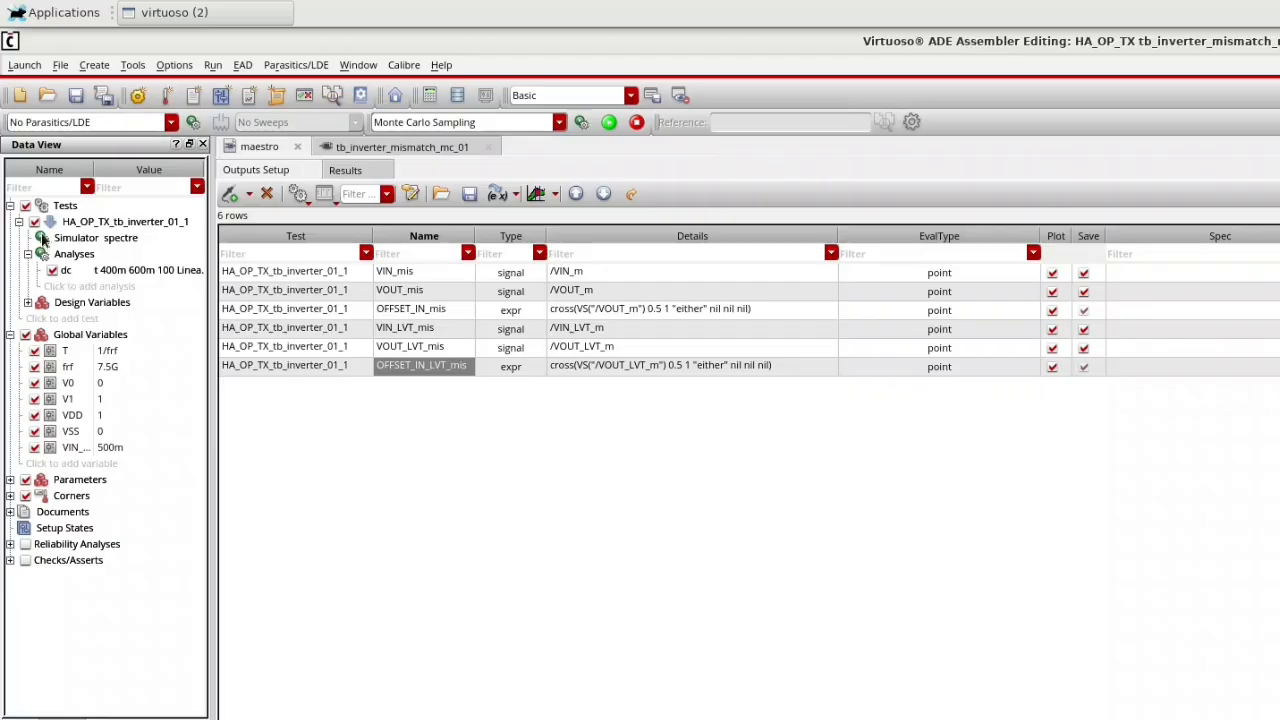
# - Open the model library setup of test HA_OP_TX_tb_inverter_01_1 and review the tt, stat_mis, tt_lvt and stat_mis_lvt sections
pyautogui.rightClick(43, 124)
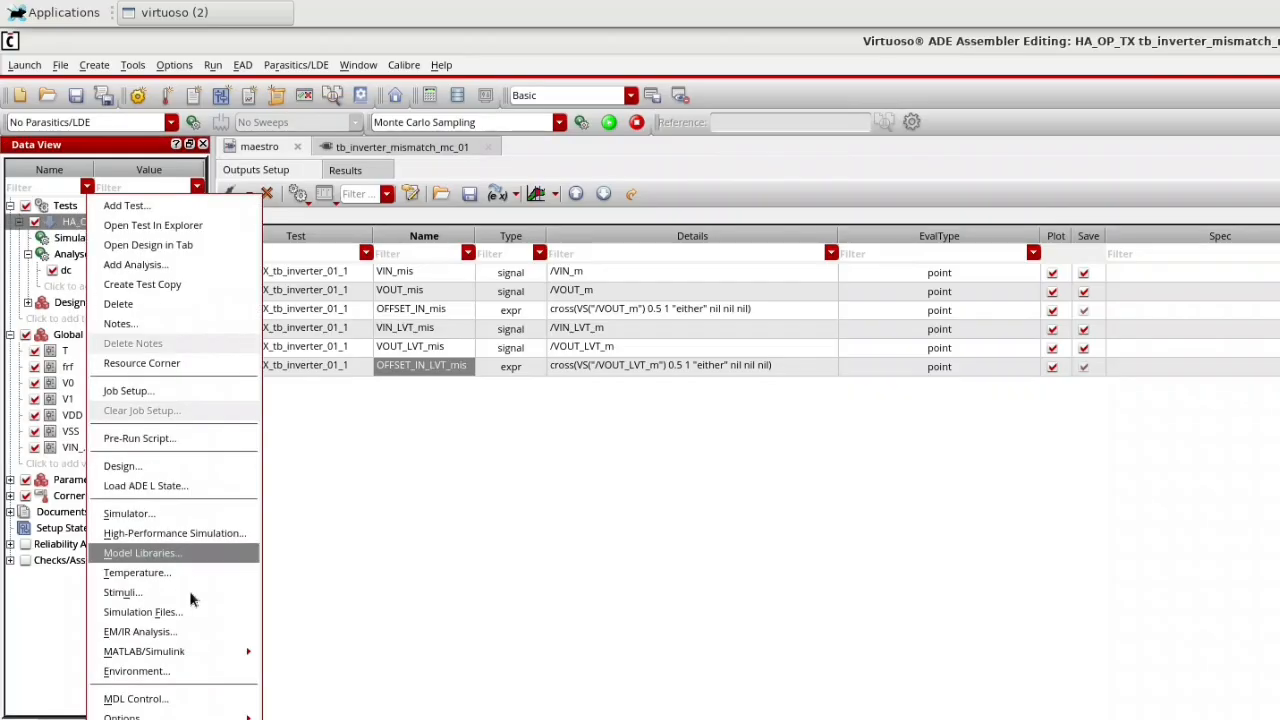
pyautogui.click(185, 553)
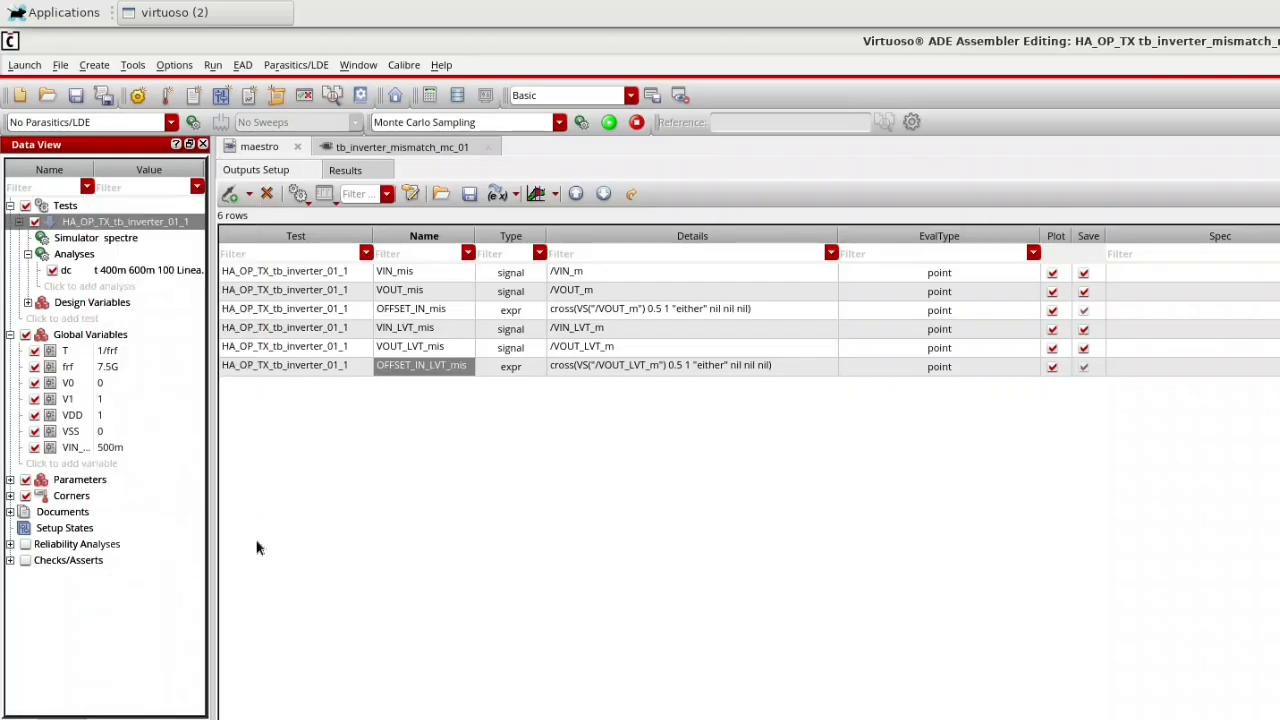
pyautogui.click(232, 14)
pyautogui.click(238, 39)
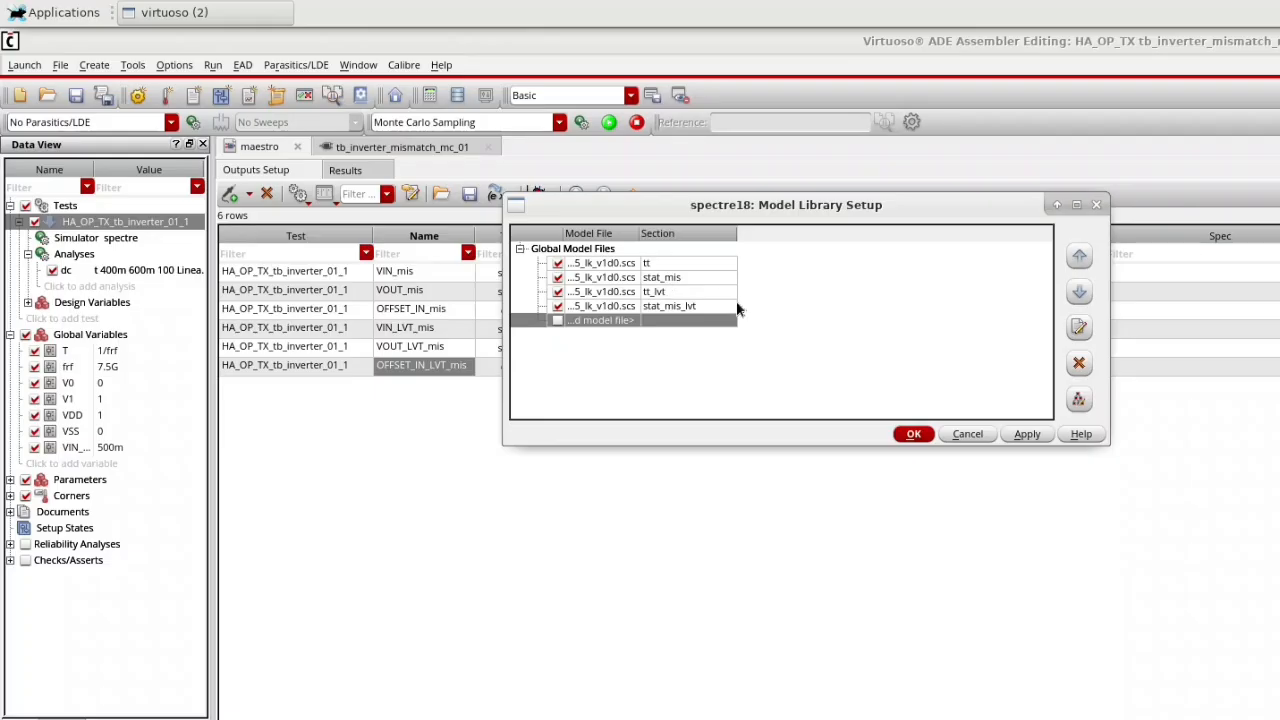
pyautogui.click(666, 277)
pyautogui.click(677, 307)
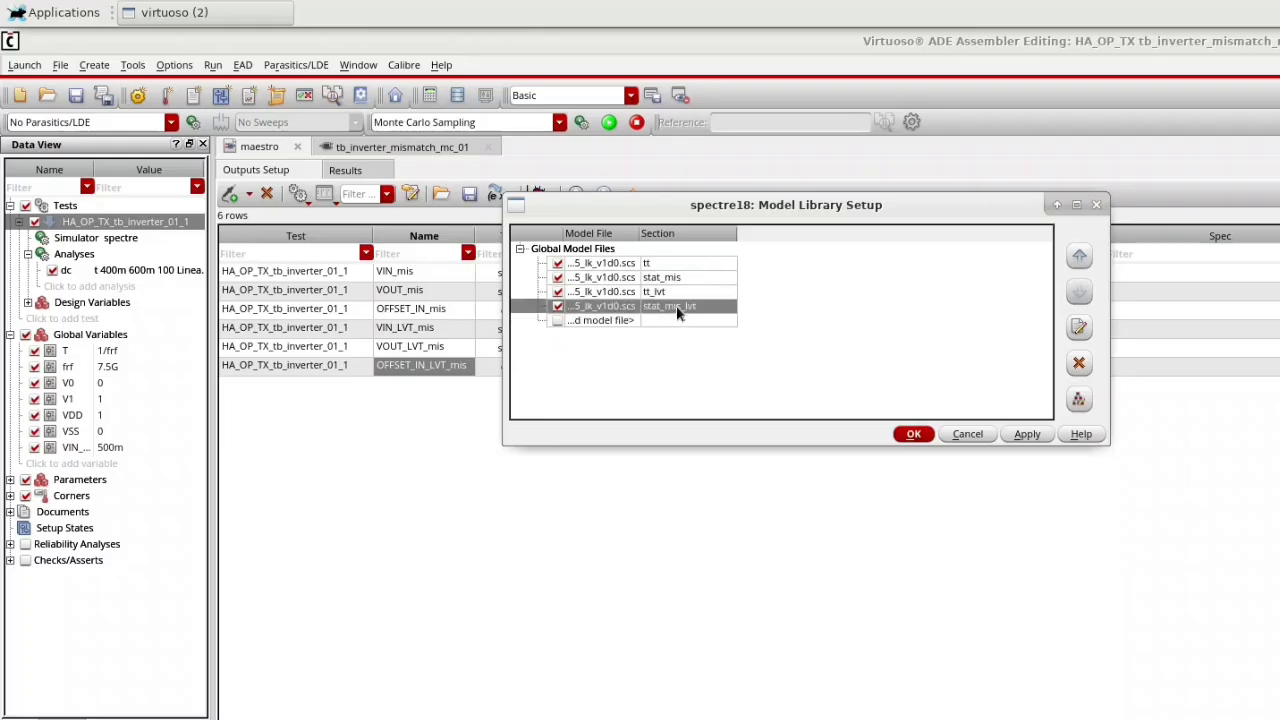
pyautogui.click(655, 262)
pyautogui.click(658, 291)
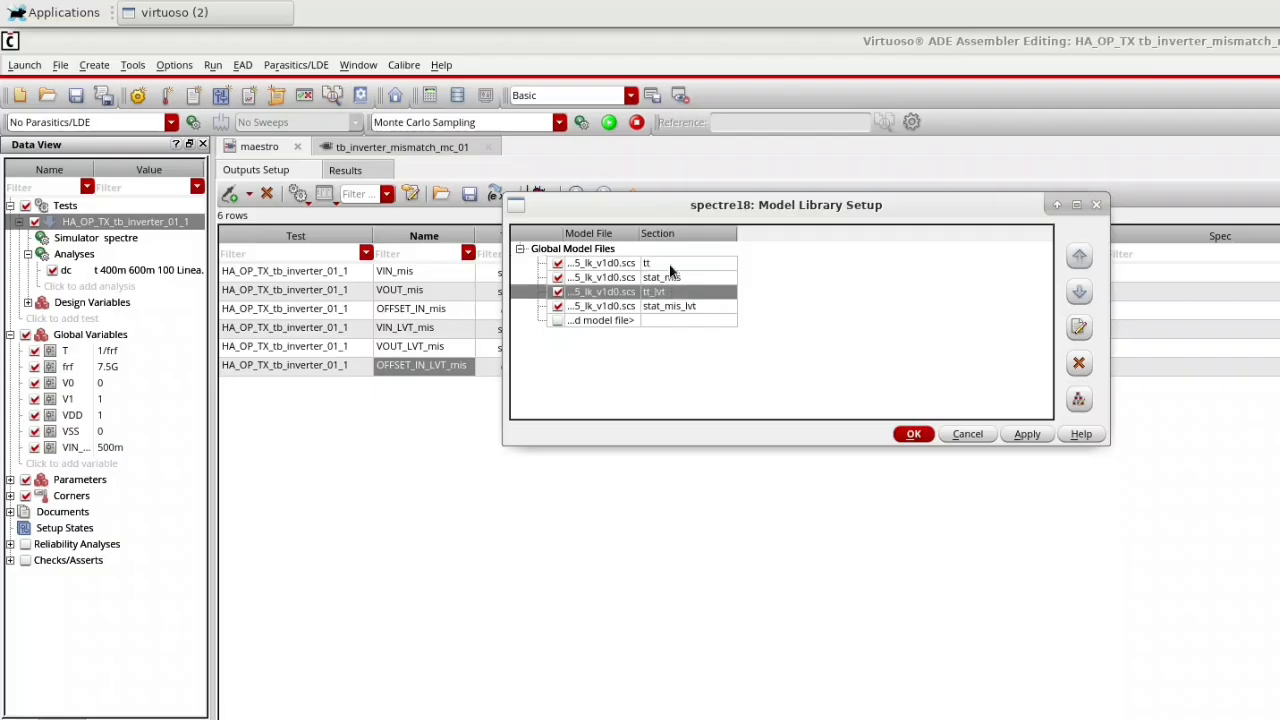
pyautogui.click(667, 263)
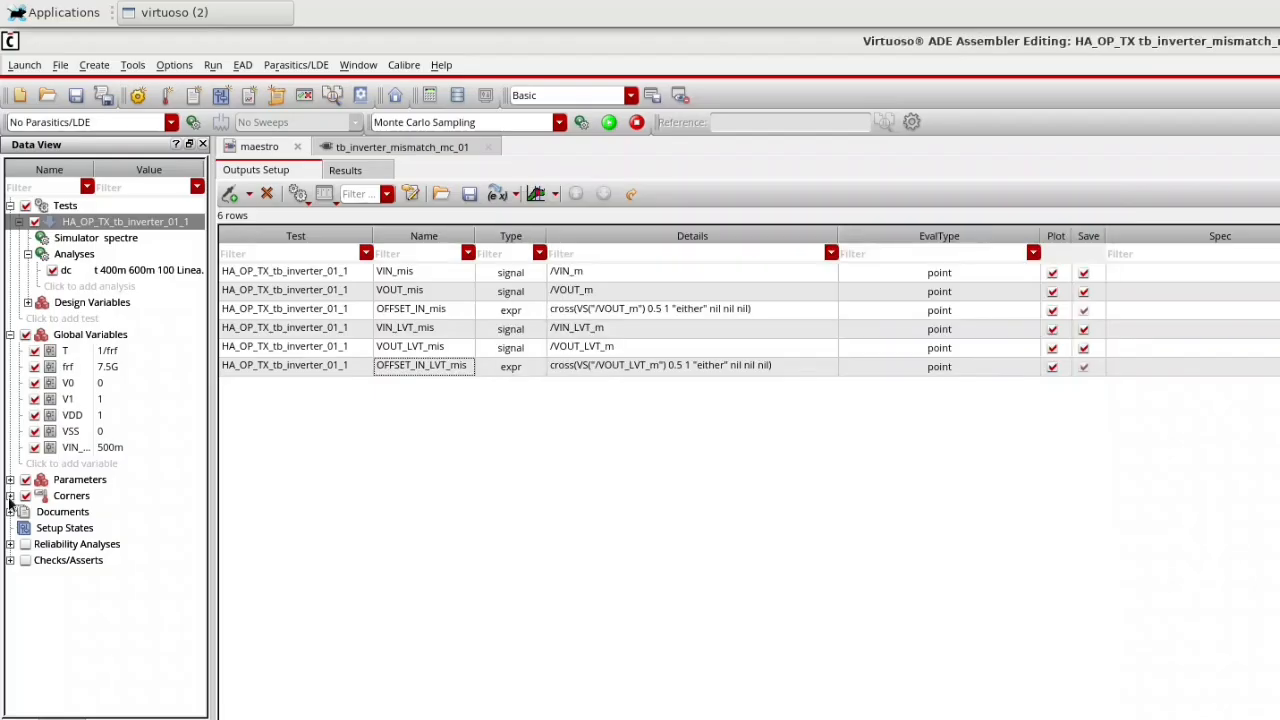
# - Review the temperature and model file sections of the mismatch_mc corner, then accept the corners setup
pyautogui.click(10, 496)
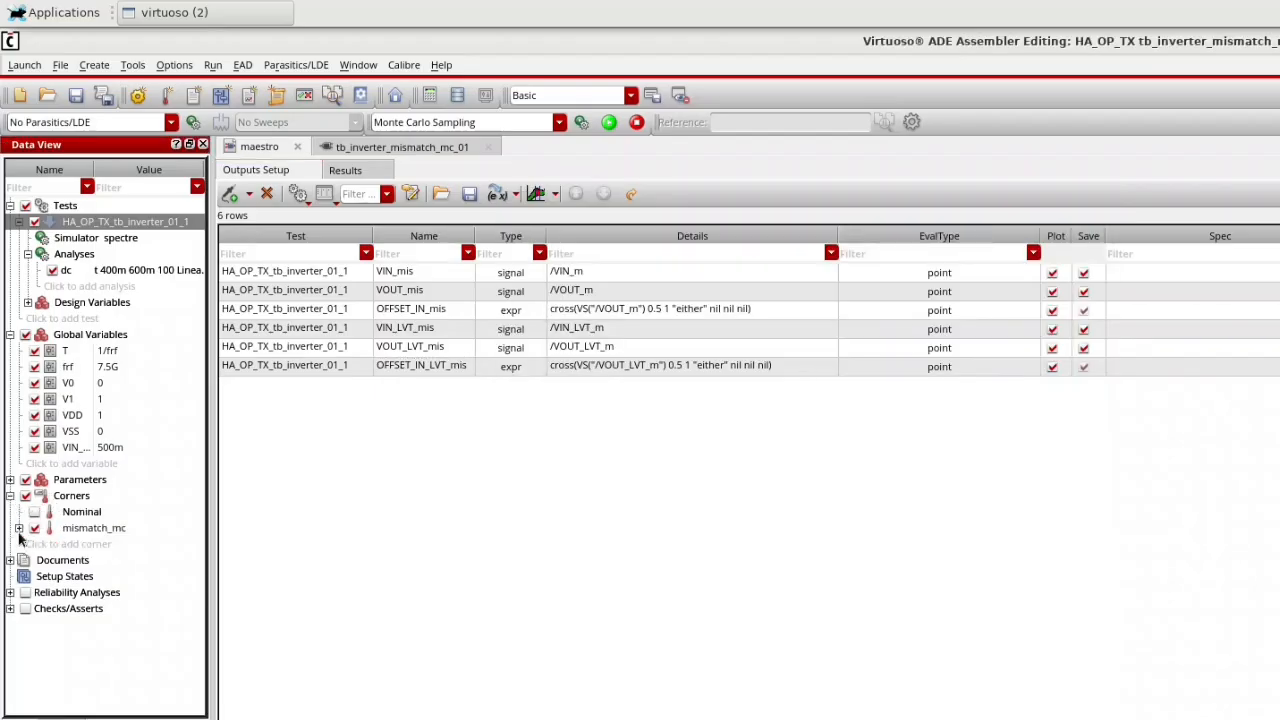
pyautogui.moveTo(20, 537)
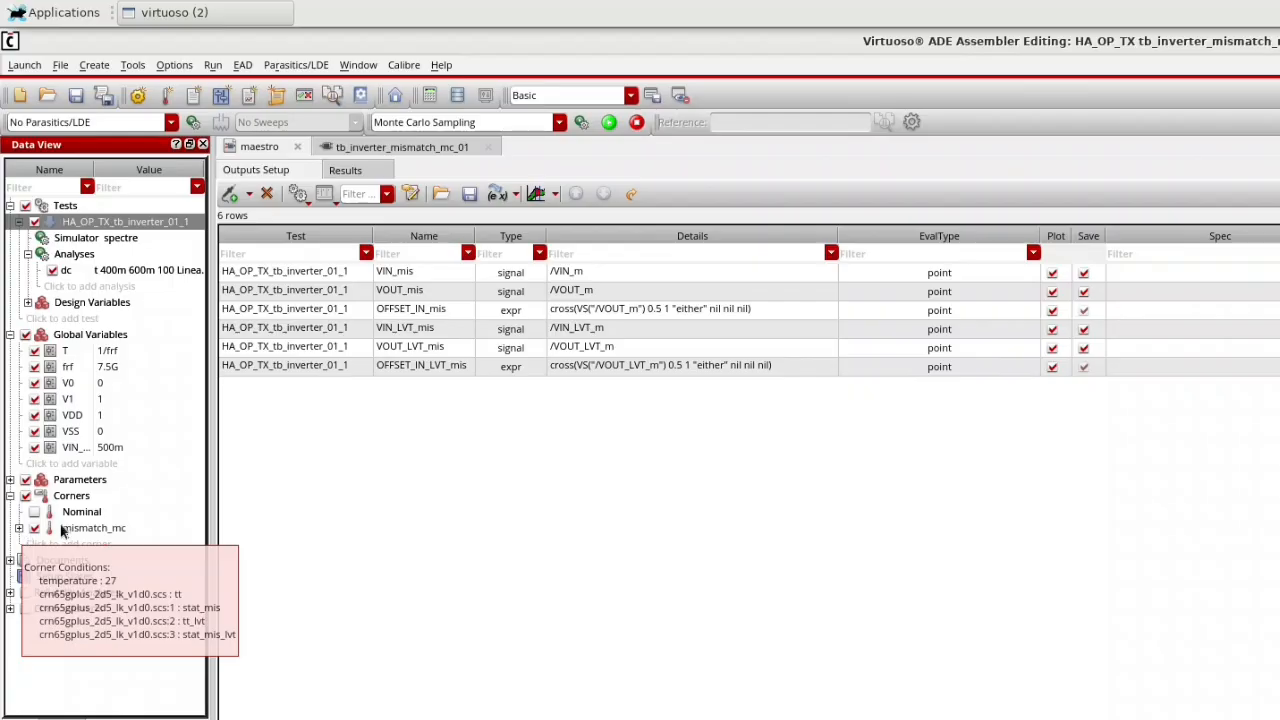
pyautogui.doubleClick(100, 528)
pyautogui.scroll(-1, 700, 395)
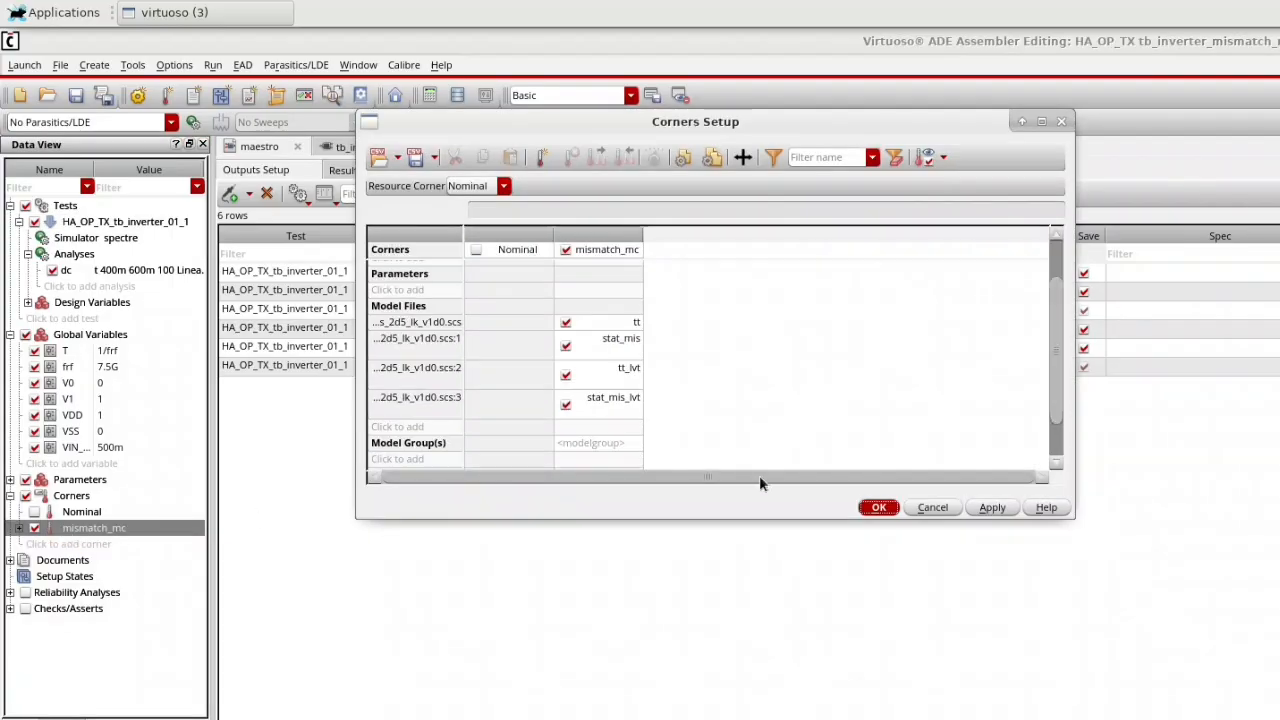
pyautogui.scroll(1, 620, 297)
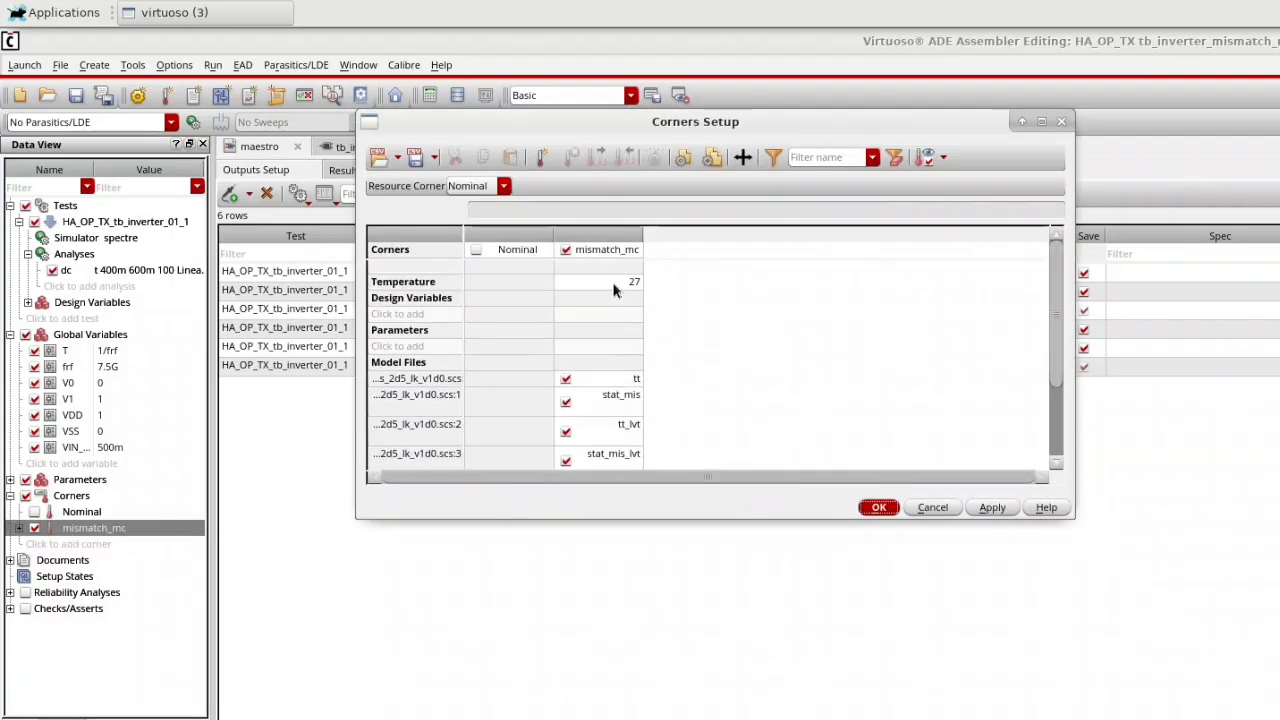
pyautogui.scroll(-1, 611, 300)
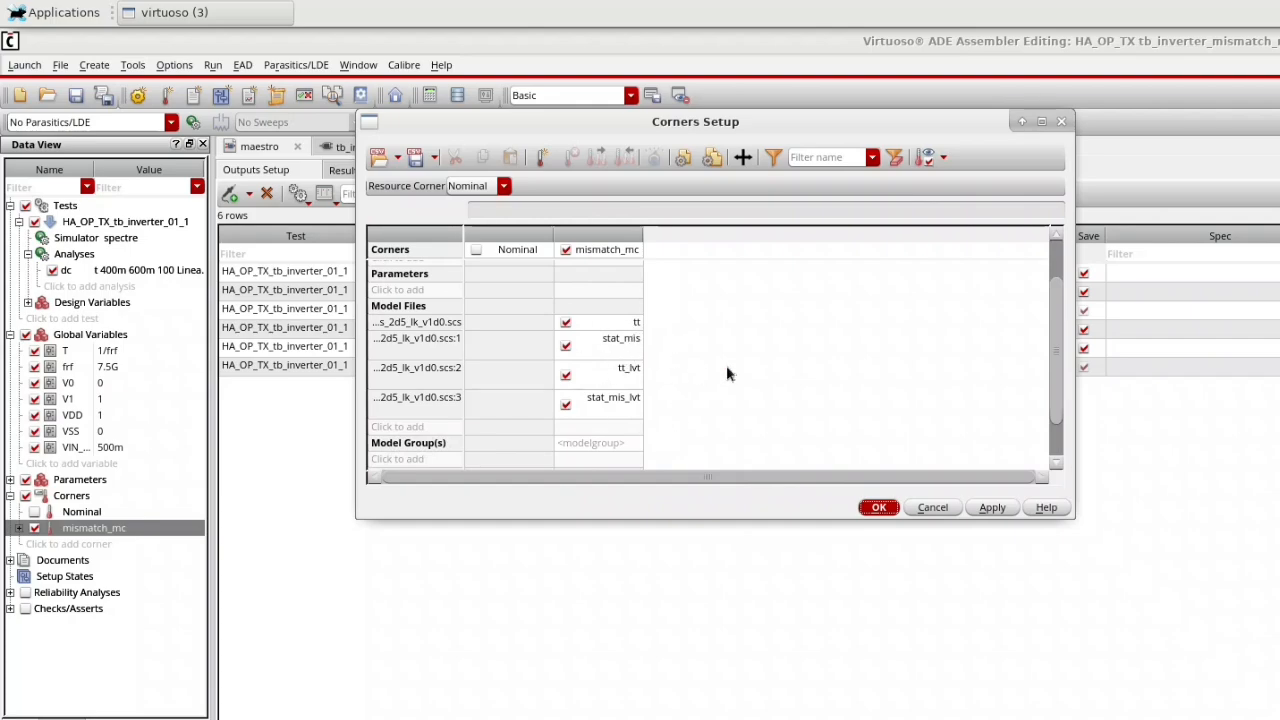
pyautogui.click(873, 508)
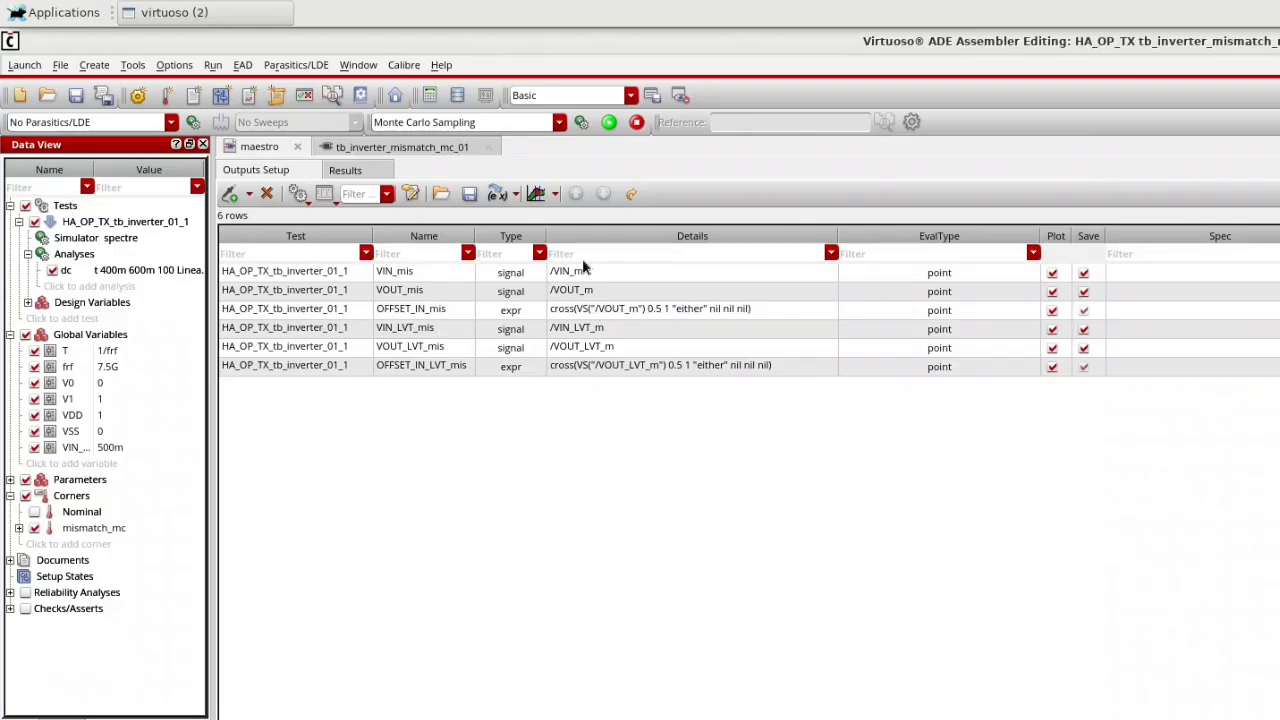
# - Run the Monte Carlo simulation and compare the yield results of OFFSET_IN_mis and OFFSET_IN_LVT_mis for the mismatch_mc corner
pyautogui.click(608, 130)
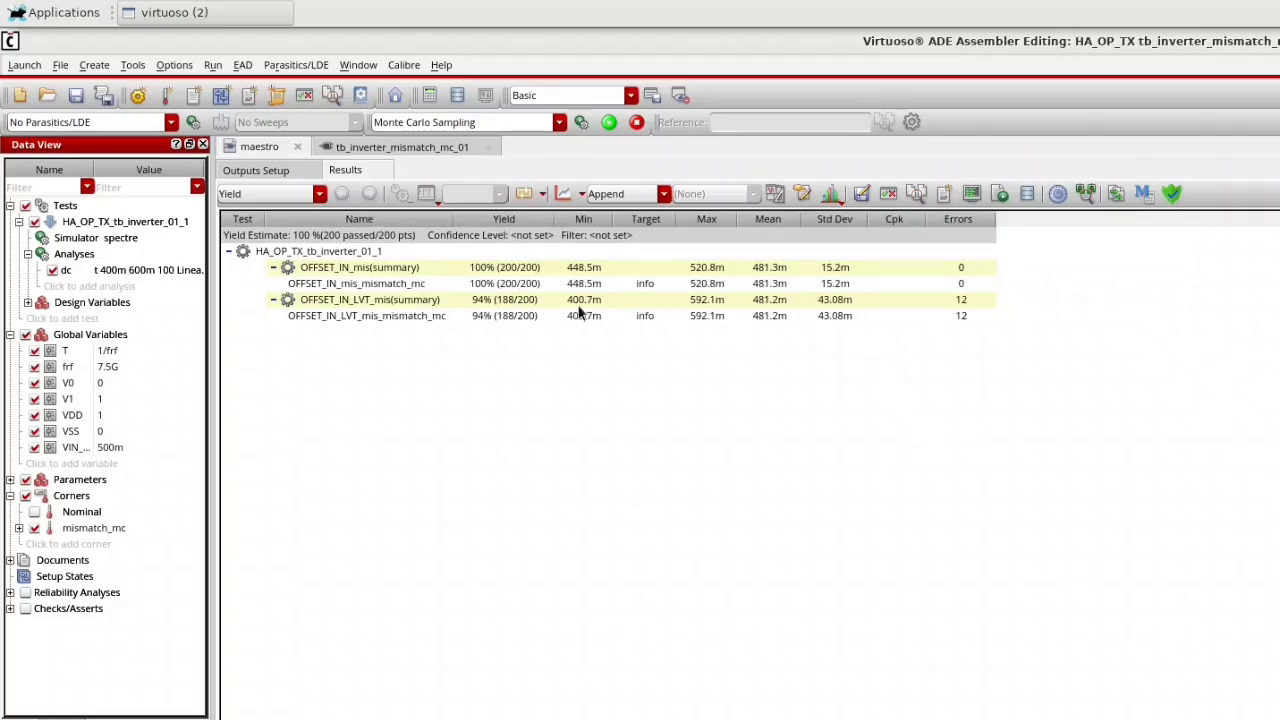
pyautogui.click(657, 289)
pyautogui.click(664, 314)
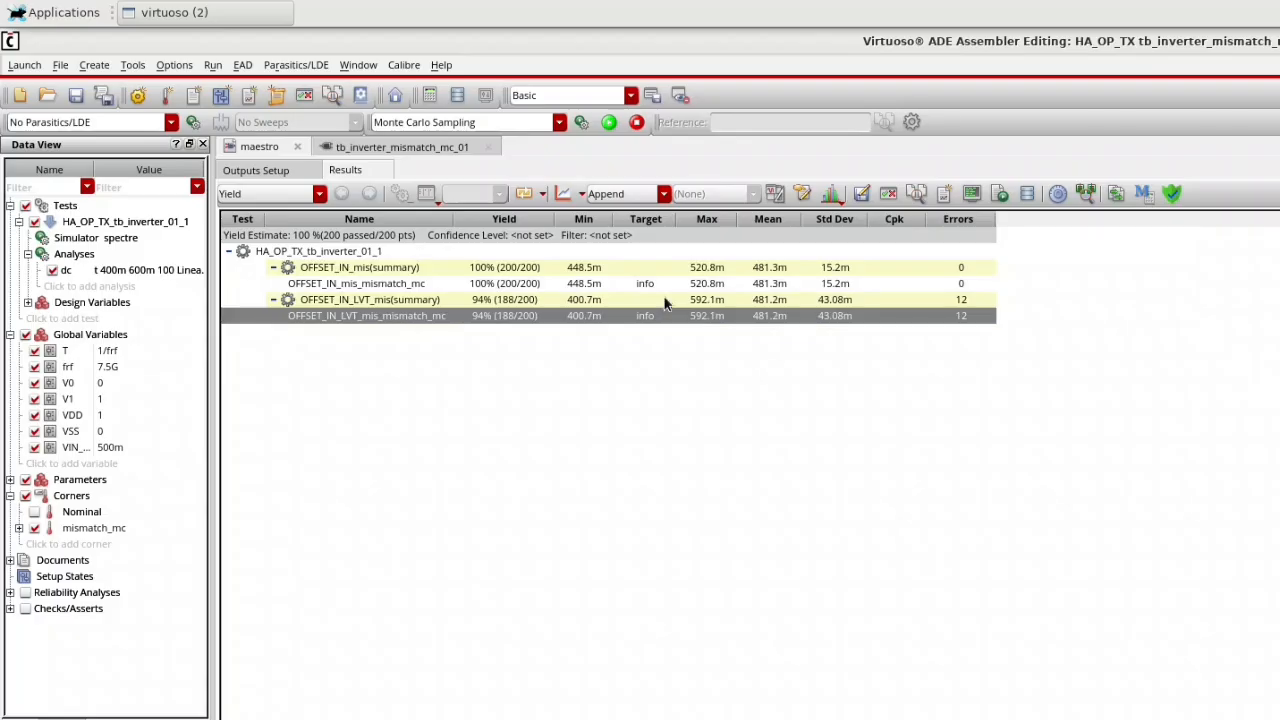
pyautogui.keyDown('ctrl'); pyautogui.click(663, 289); pyautogui.keyUp('ctrl')
pyautogui.click(663, 289)
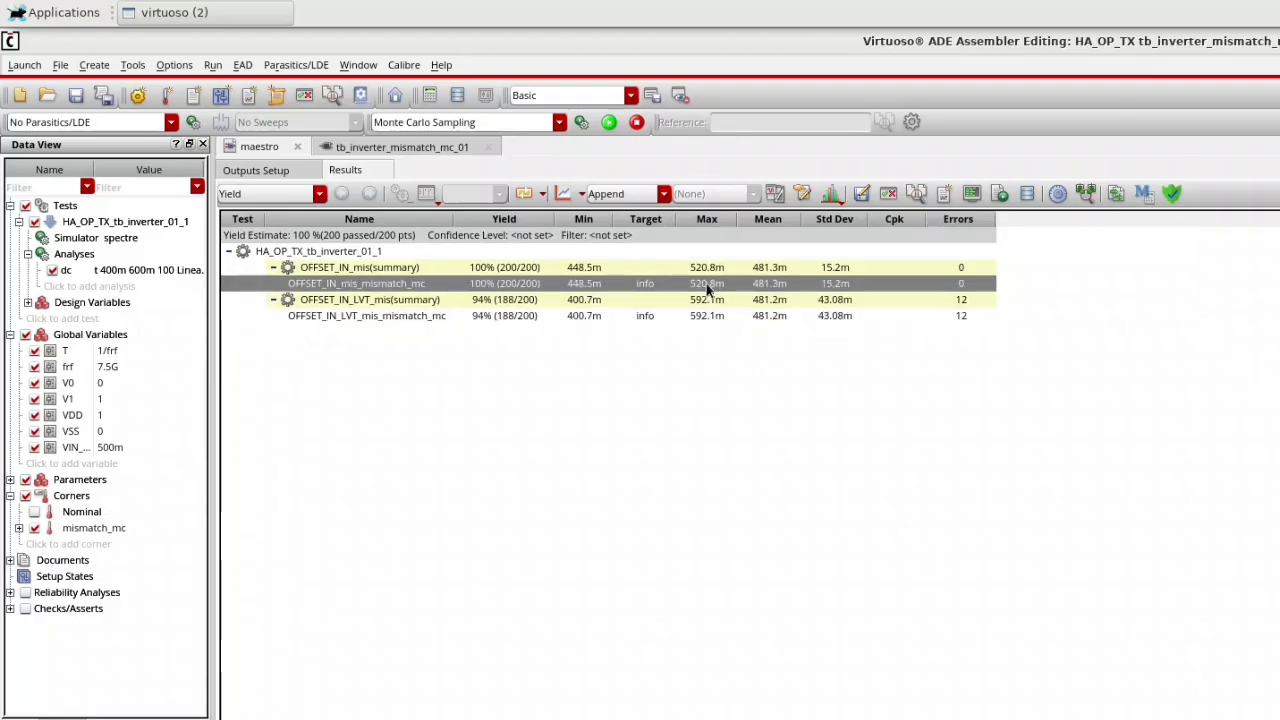
# - Compare the standard deviations of both mismatch offsets, plot the histogram of OFFSET_IN_mis_mismatch_mc, and close the plot after reviewing it
pyautogui.click(832, 316)
pyautogui.click(833, 284)
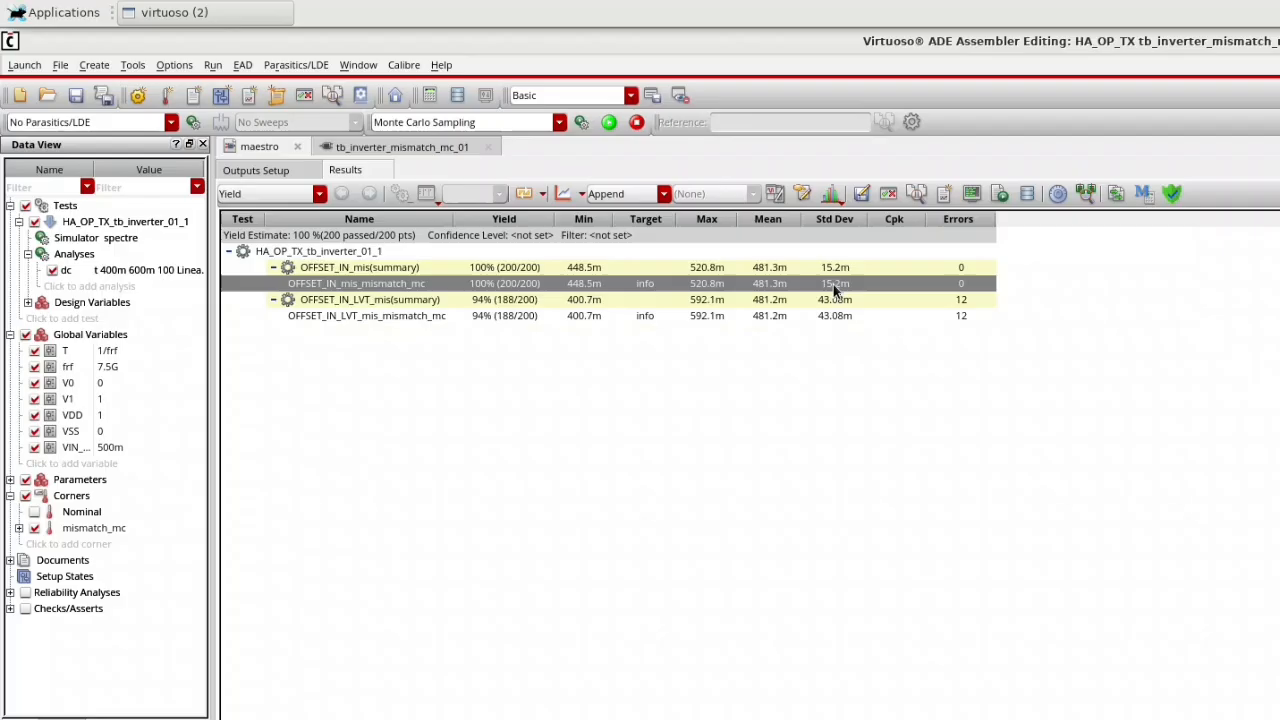
pyautogui.rightClick(728, 294)
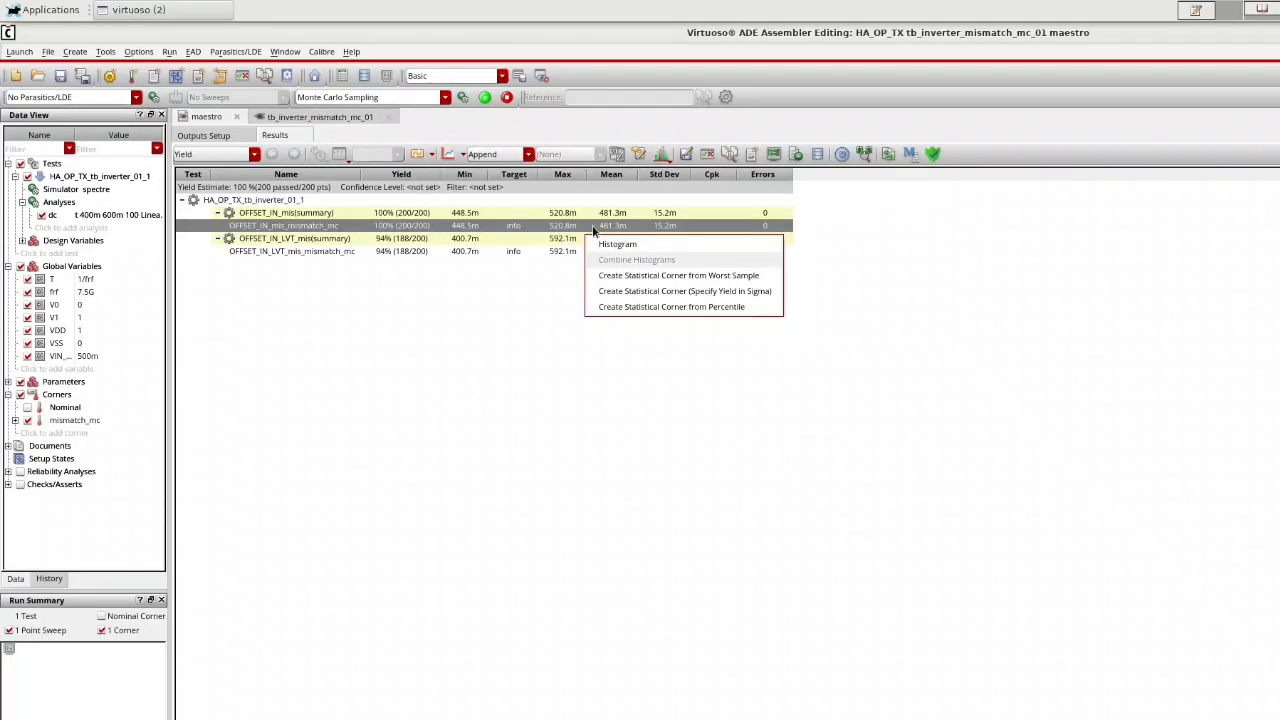
pyautogui.click(607, 247)
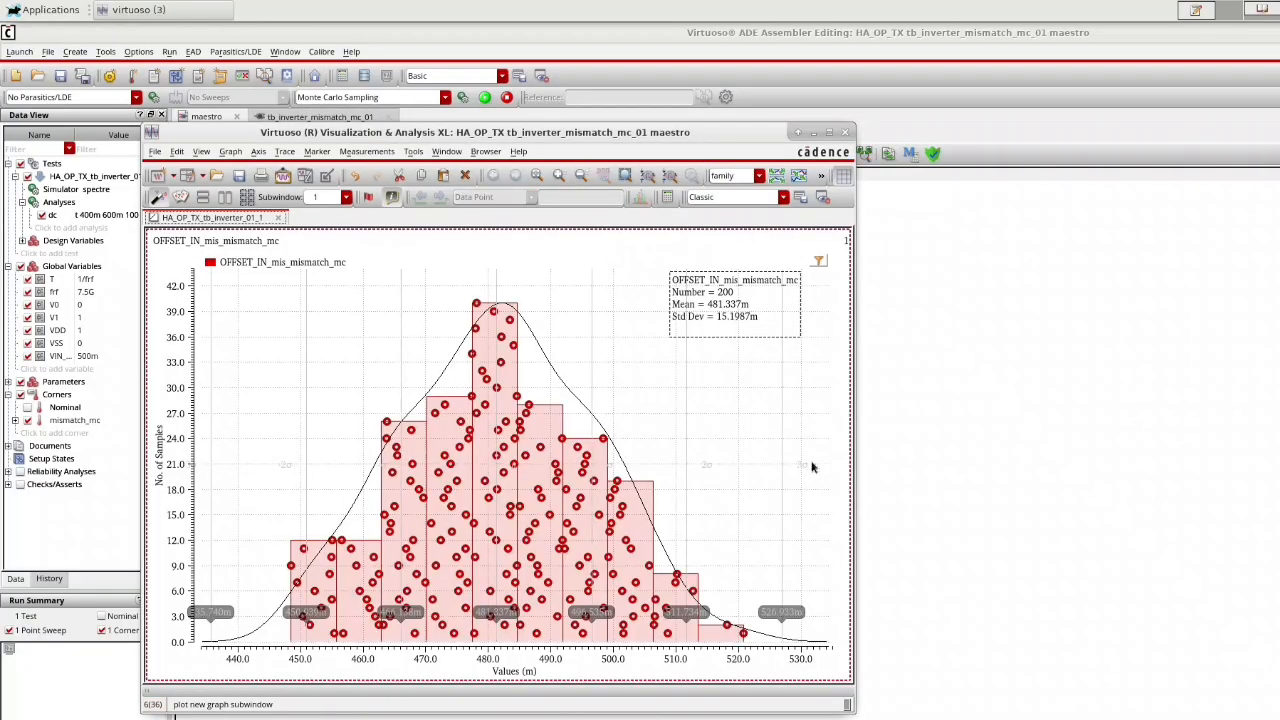
pyautogui.moveTo(731, 320); pyautogui.dragTo(733, 330)
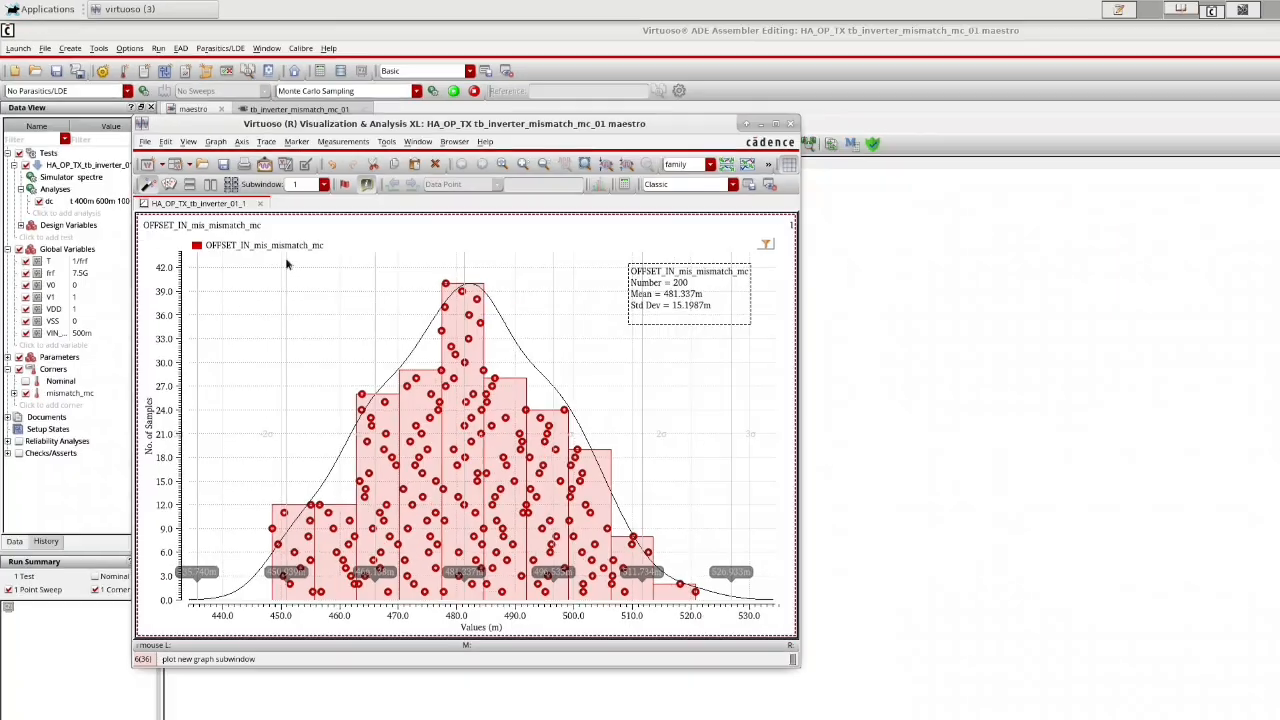
pyautogui.click(790, 123)
# - Plot the histogram of the low Vth result OFFSET_IN_LVT_mis_mismatch_mc
pyautogui.click(521, 236)
pyautogui.rightClick(521, 240)
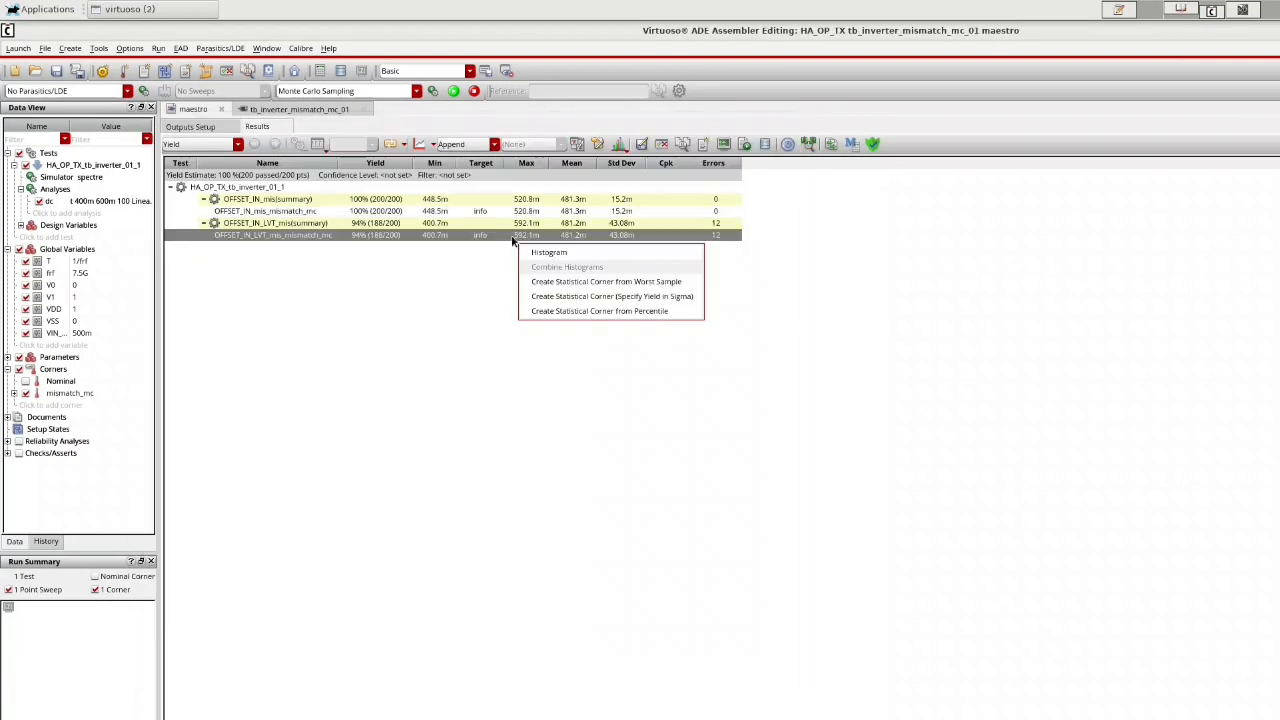
pyautogui.click(539, 249)
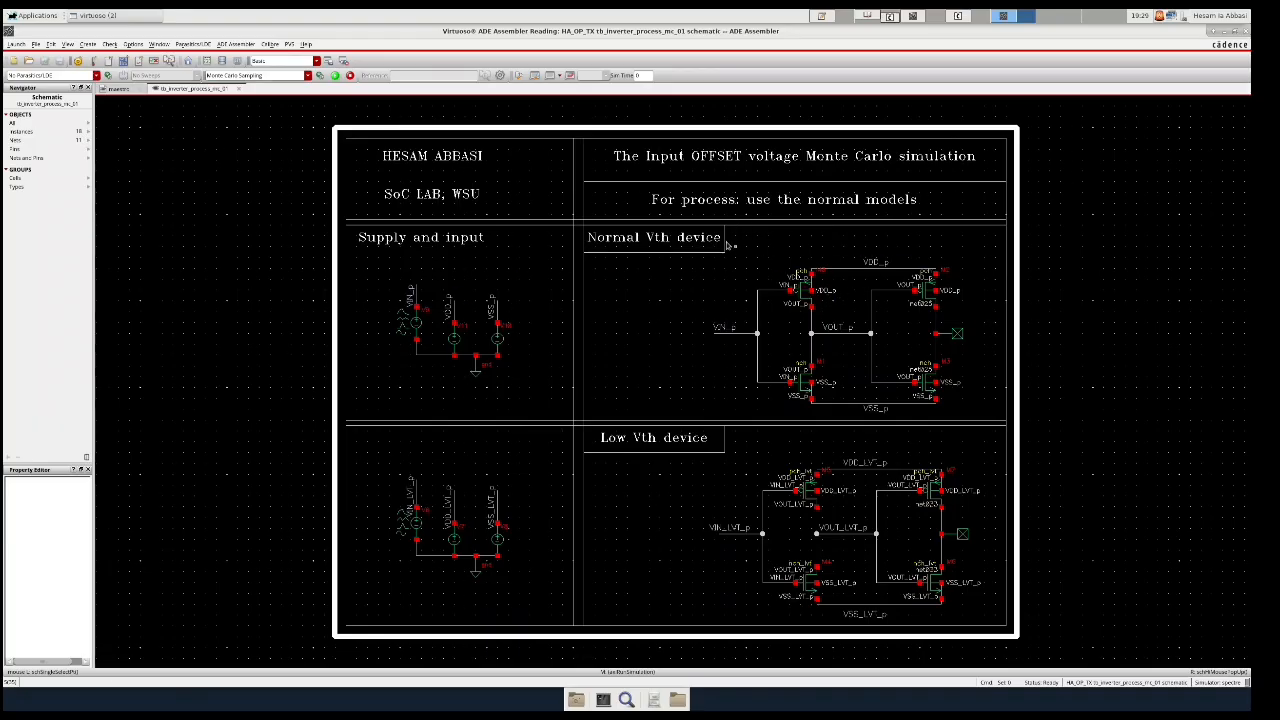
# - Examine the normal Vth inverter in the tb_inverter_process_mc_01 schematic, then return to its maestro setup
pyautogui.keyDown('ctrl'); pyautogui.scroll(1, 808, 292); pyautogui.keyUp('ctrl')
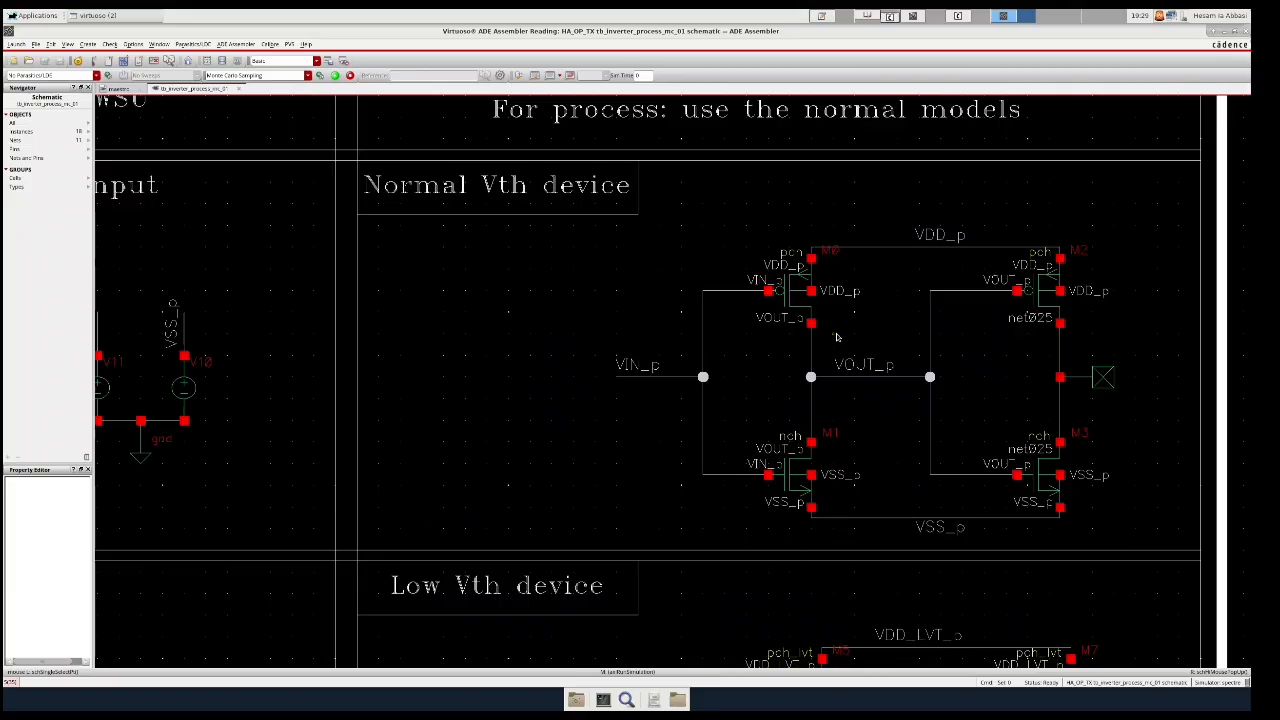
pyautogui.press('f')
pyautogui.click(123, 90)
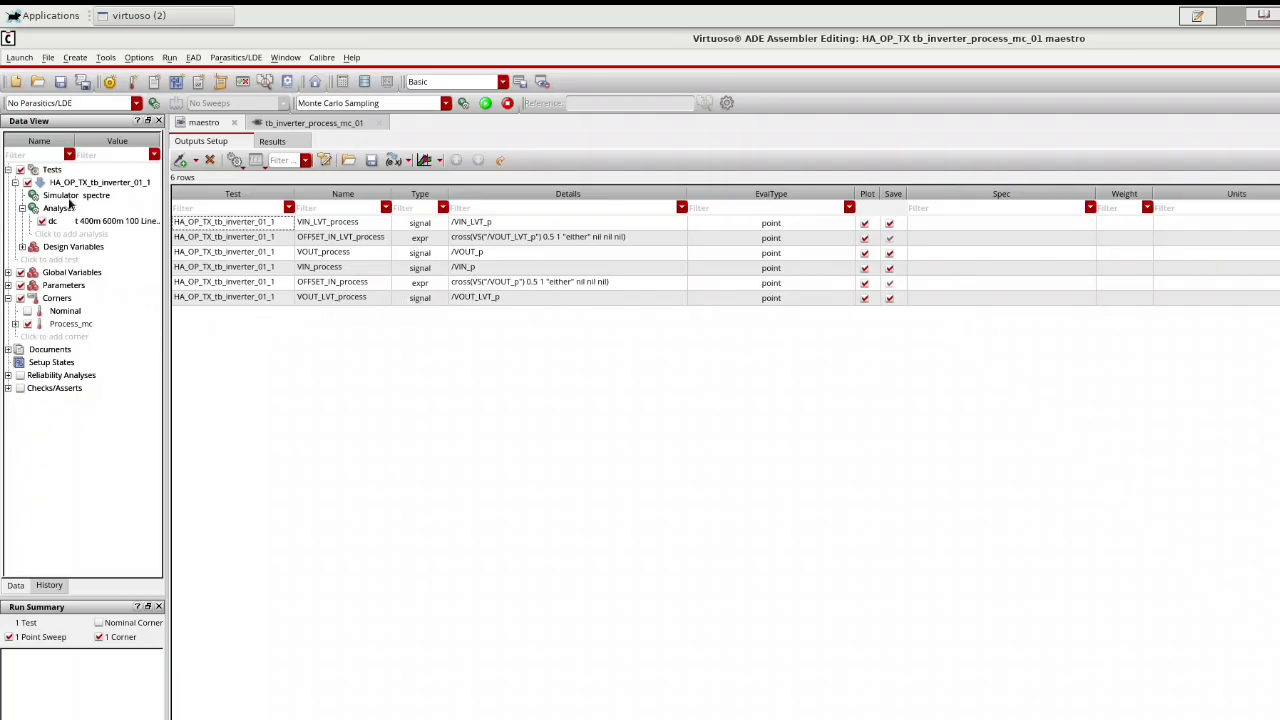
# - Review the mc_lvt, mc and stat sections in the model library setup and in the Process_mc corner, accepting both dialogs
pyautogui.click(145, 16)
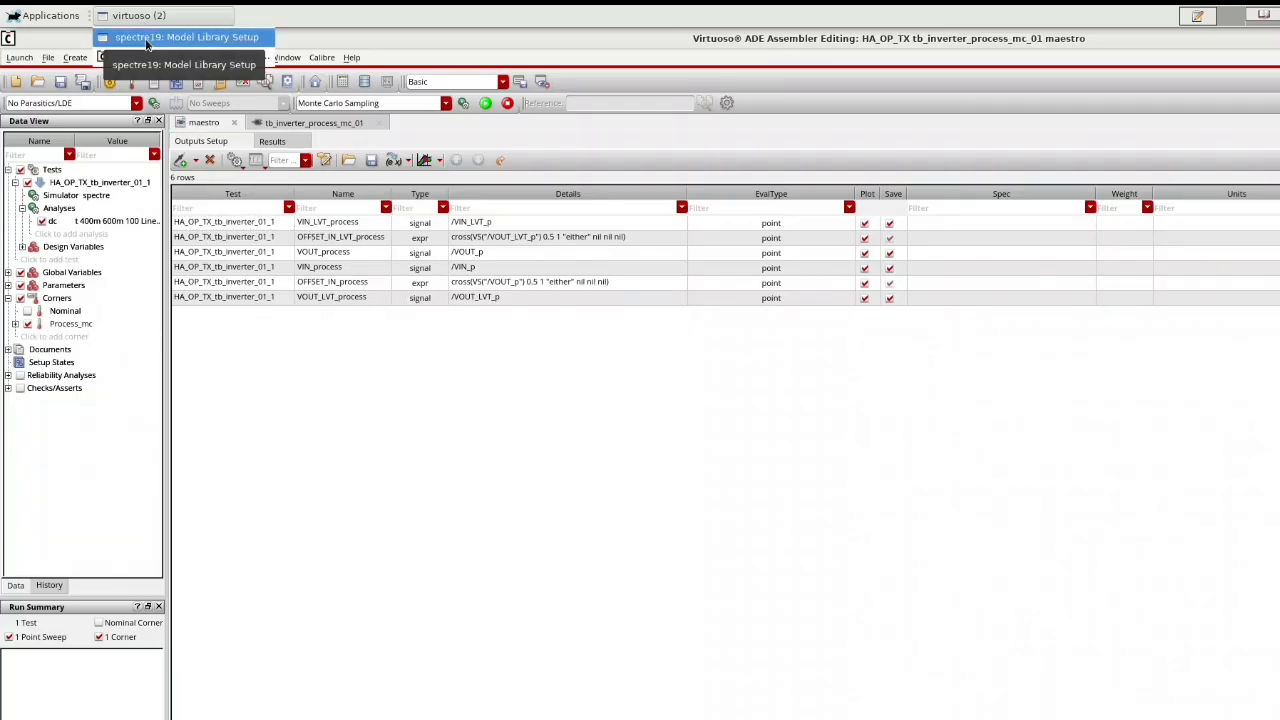
pyautogui.click(145, 38)
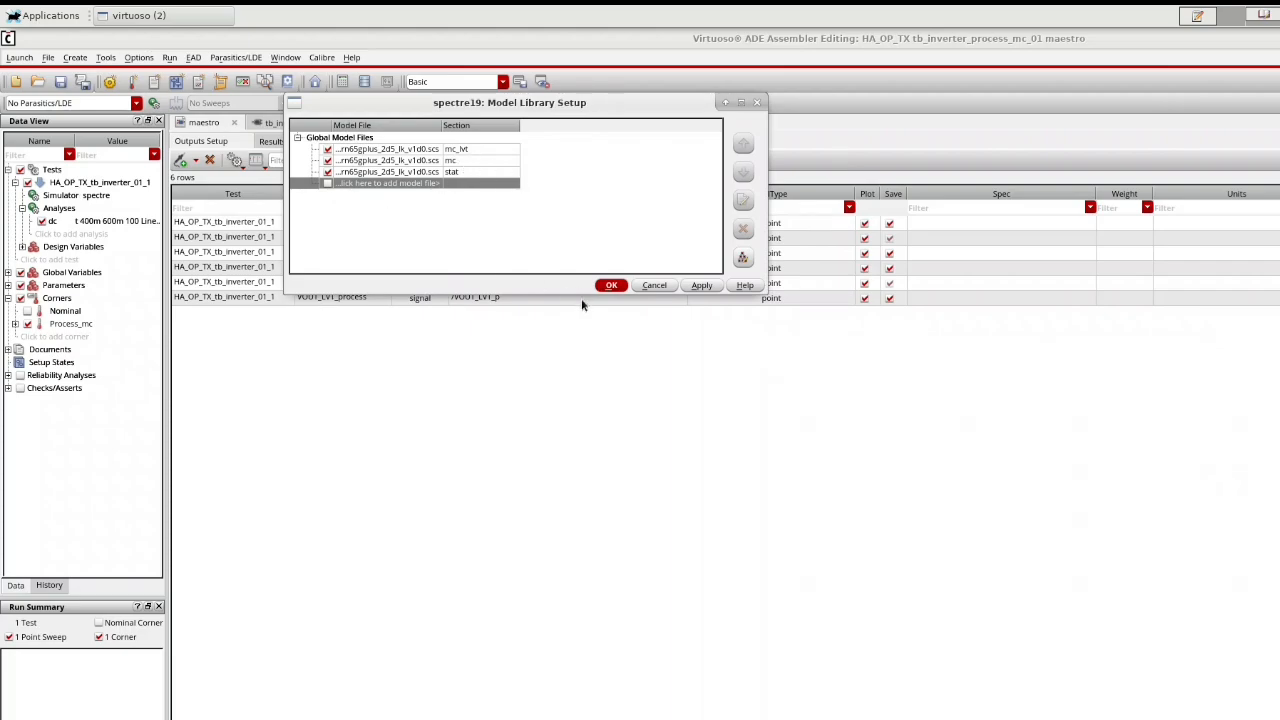
pyautogui.click(611, 285)
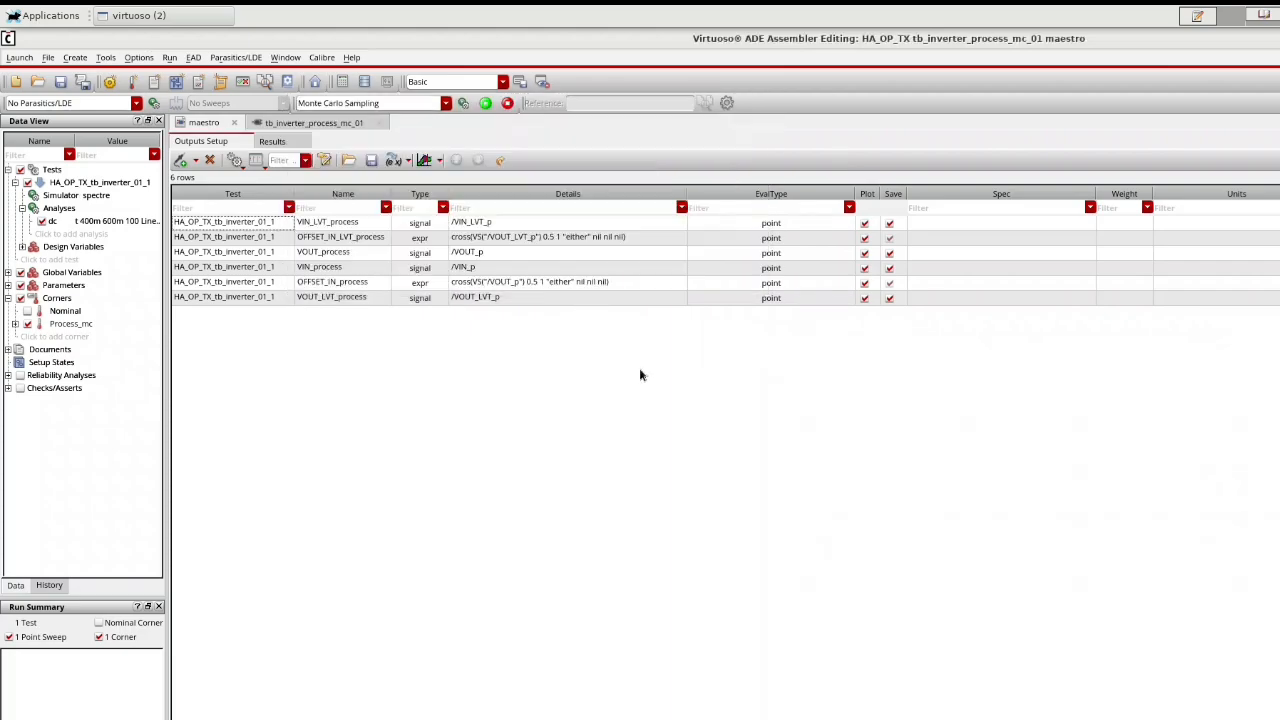
pyautogui.doubleClick(64, 324)
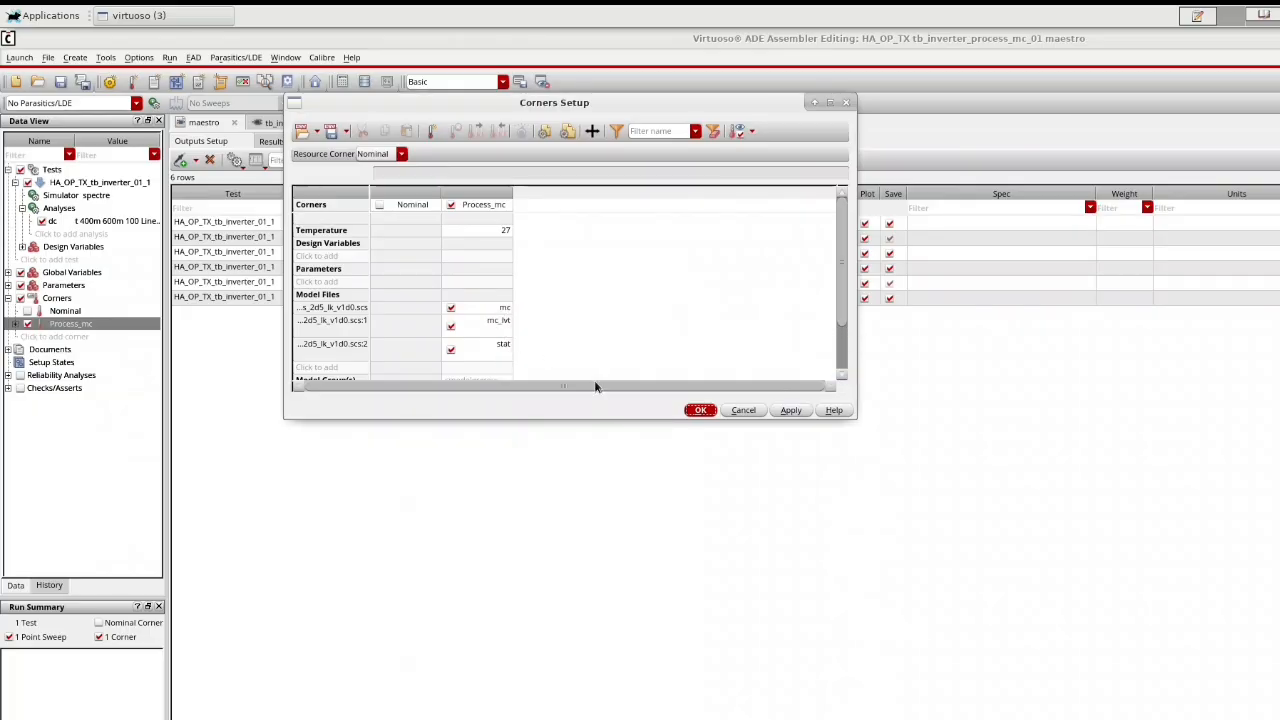
pyautogui.click(710, 411)
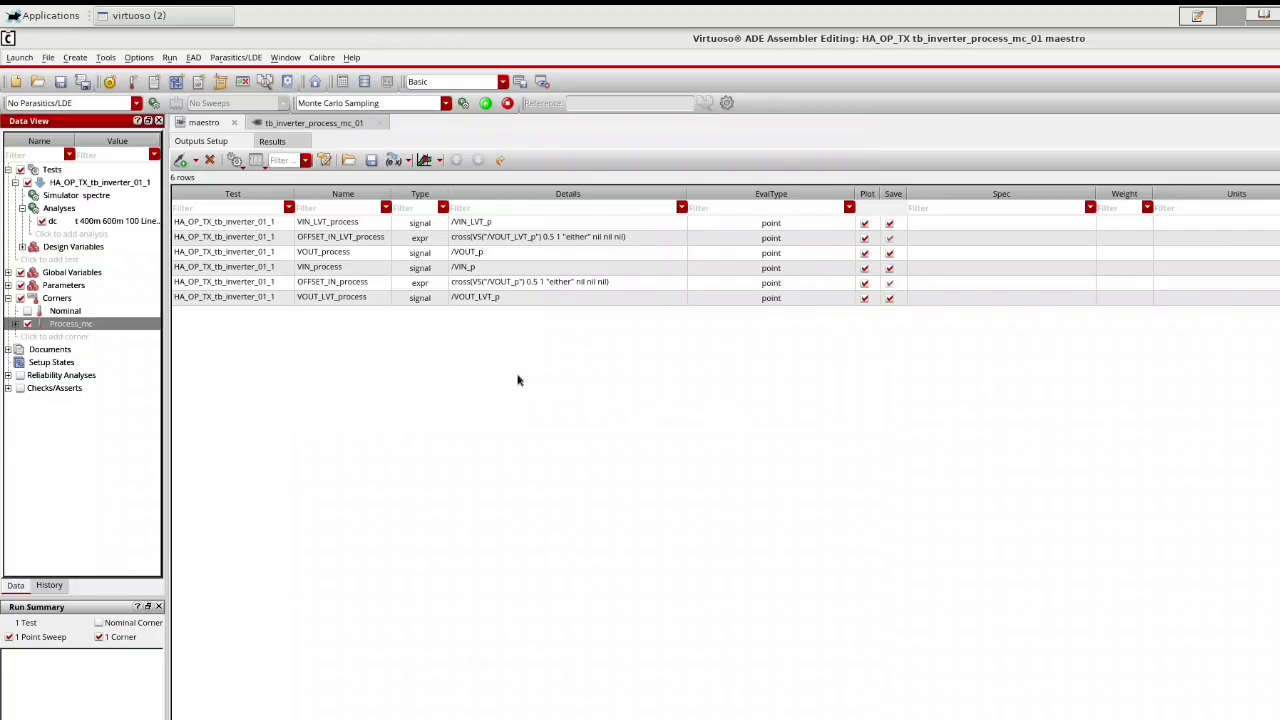
# - Open the Monte Carlo sampling options, keep the variation set to Process with 200 points, and accept them
pyautogui.click(465, 106)
pyautogui.moveTo(490, 90); pyautogui.dragTo(736, 282)
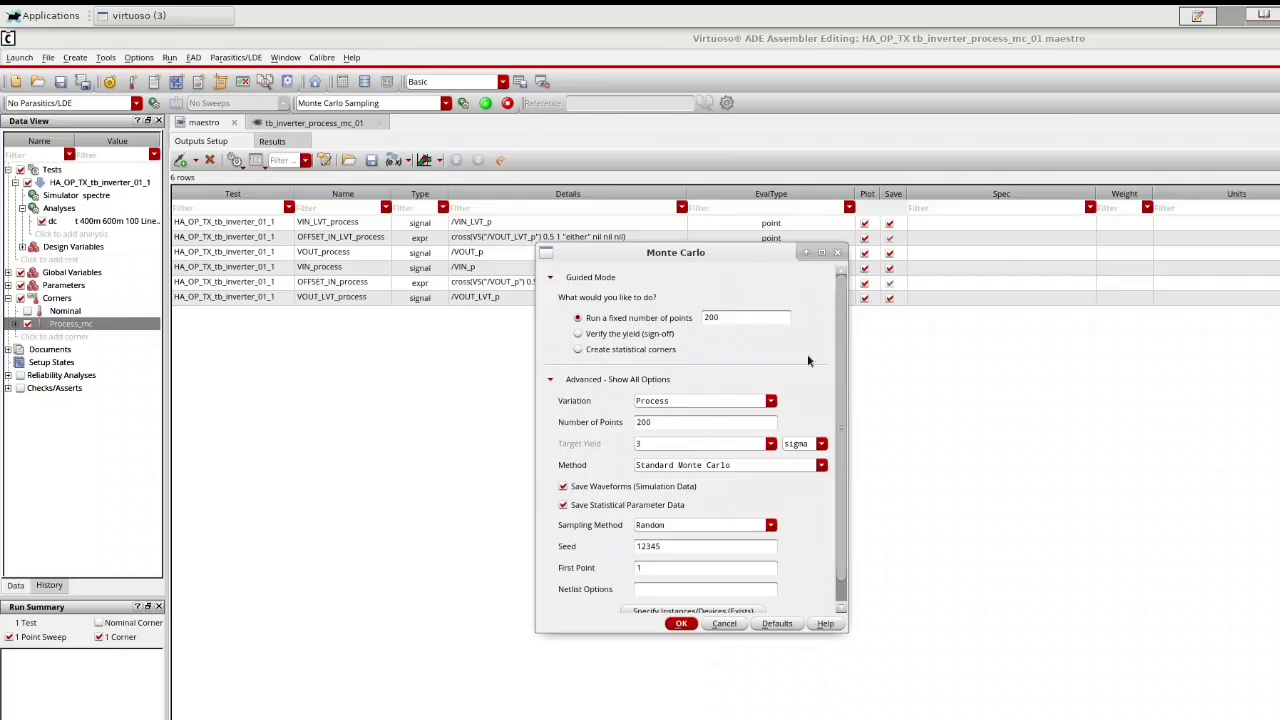
pyautogui.click(772, 401)
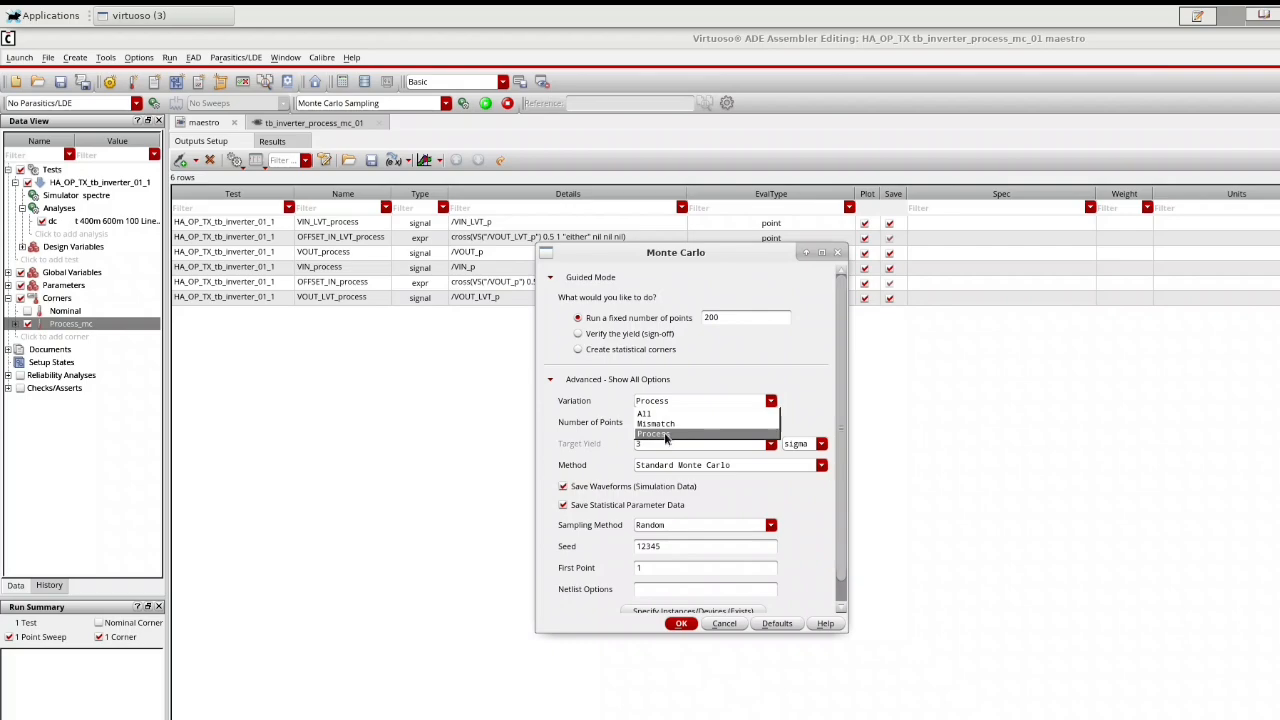
pyautogui.click(828, 365)
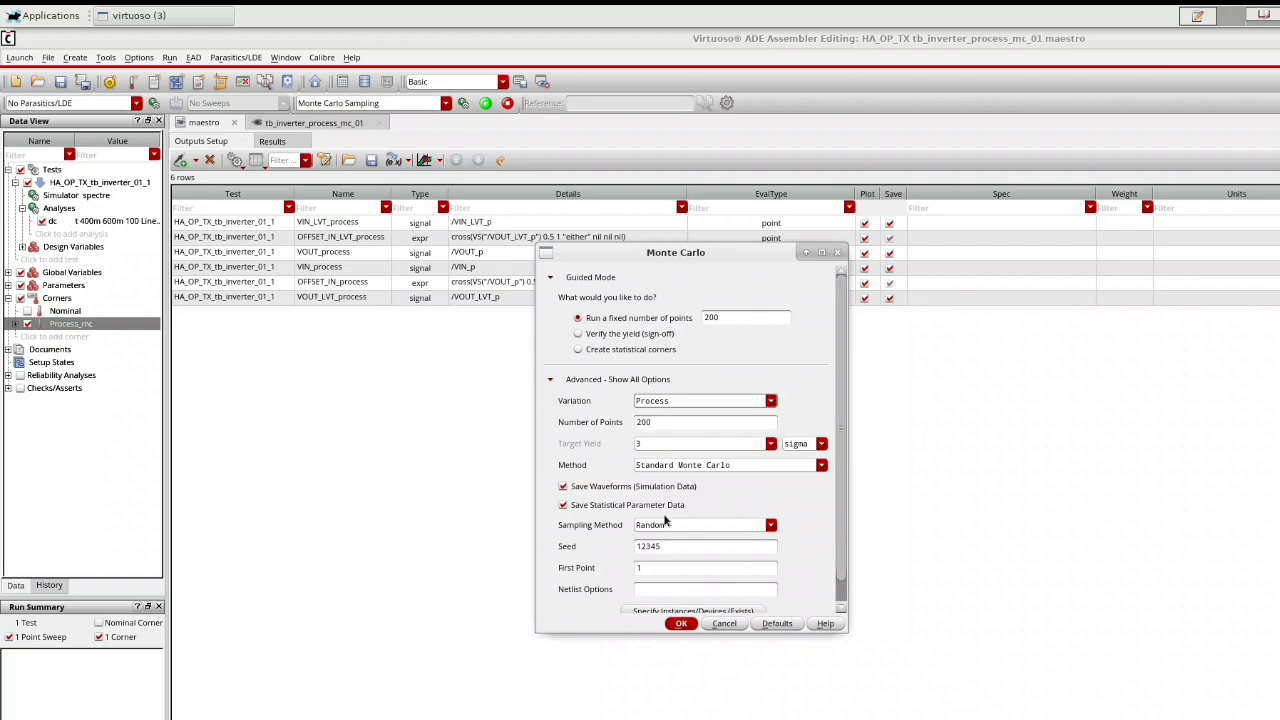
pyautogui.click(684, 623)
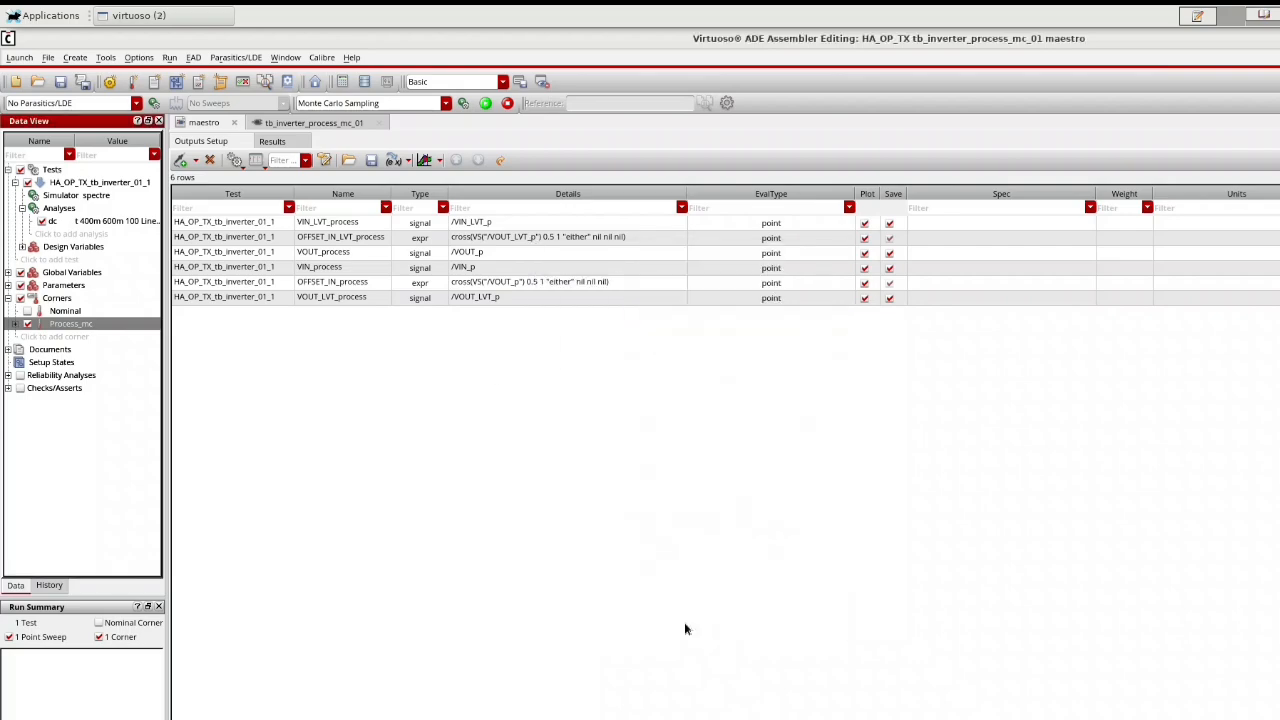
# - Run the Monte Carlo process simulation and compare the minimum, mean and standard deviation of OFFSET_IN_LVT_process and OFFSET_IN_process
pyautogui.click(485, 104)
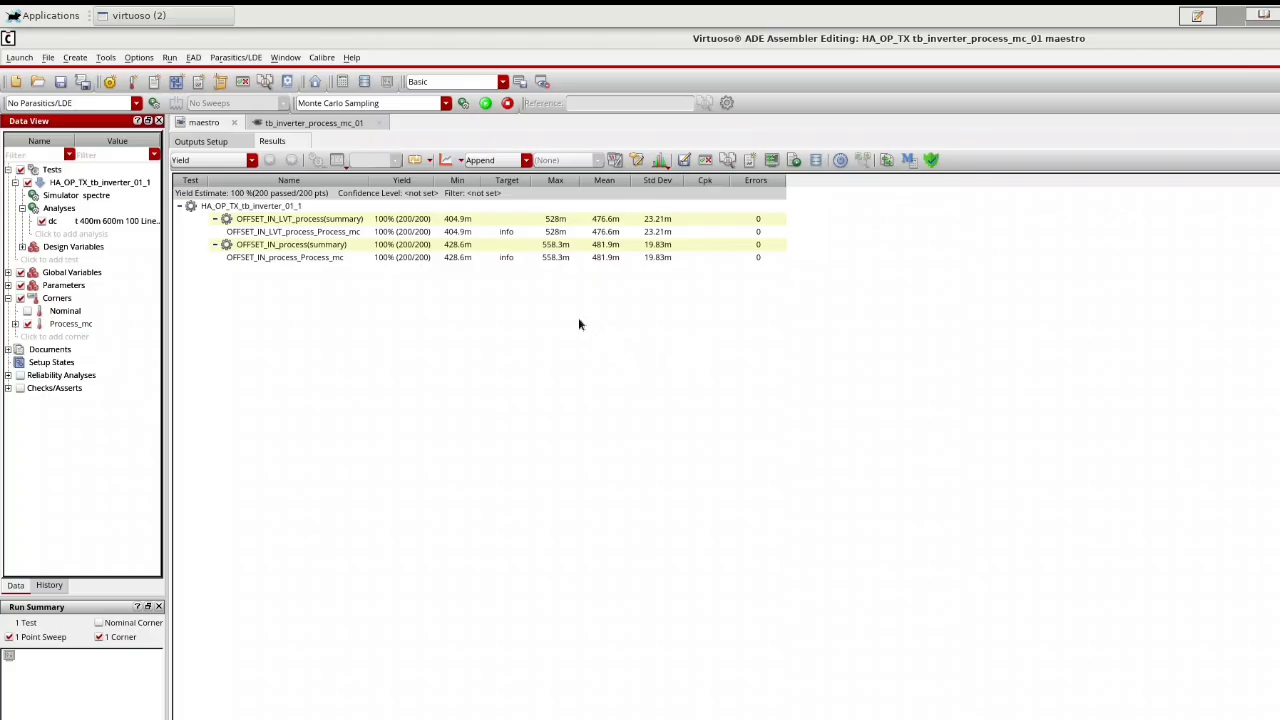
pyautogui.click(494, 232)
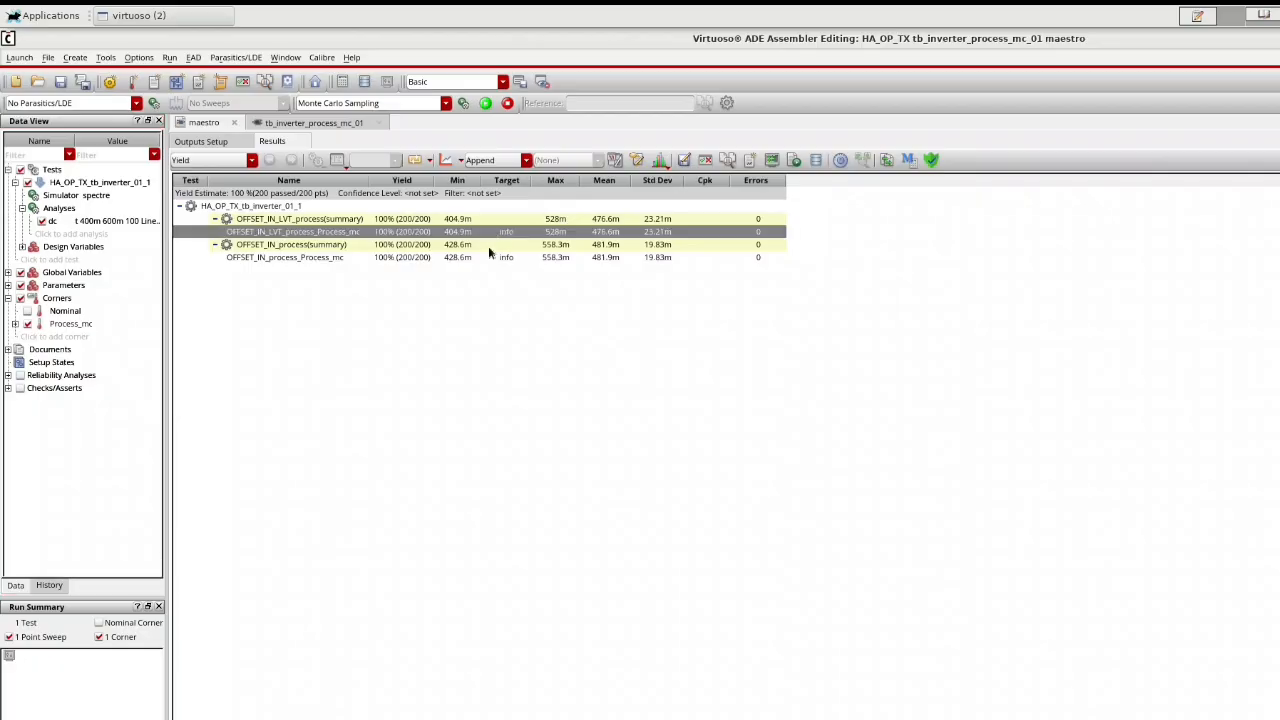
pyautogui.click(486, 257)
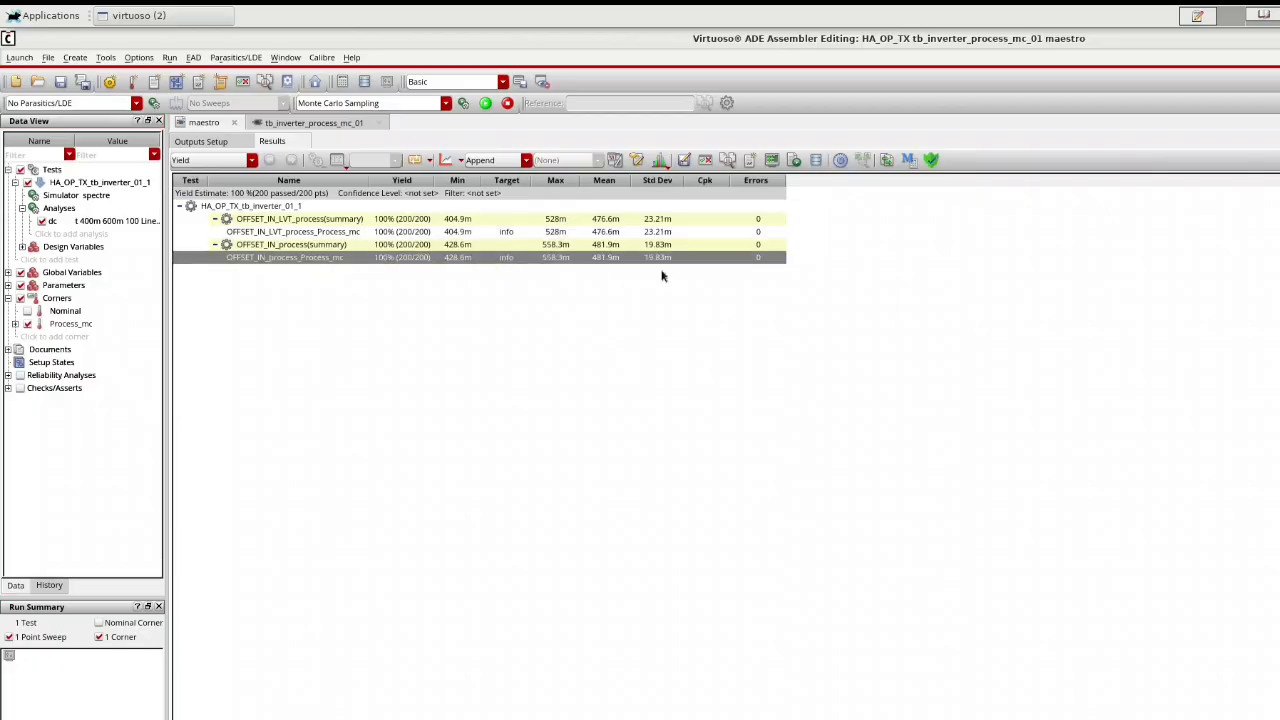
pyautogui.click(618, 232)
pyautogui.click(618, 257)
pyautogui.click(667, 233)
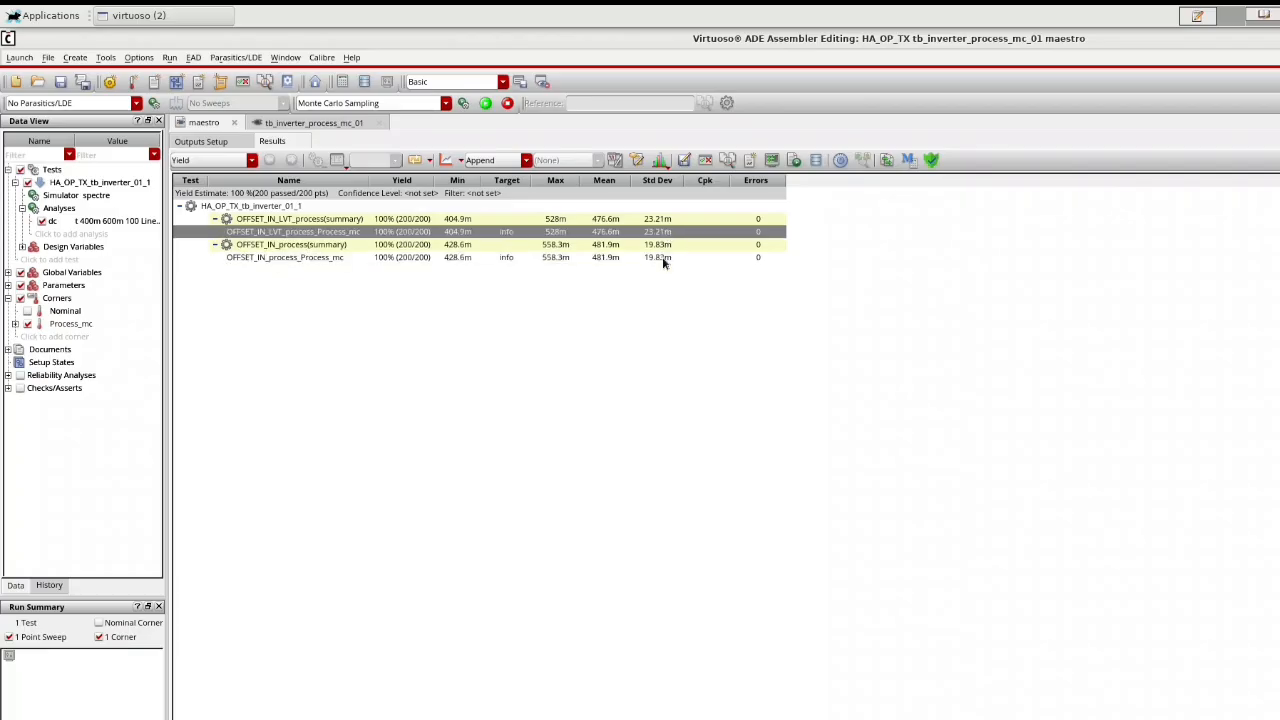
# - Plot the histogram of OFFSET_IN_LVT_process_Process_mc, review its distribution, and close the plot
pyautogui.rightClick(576, 236)
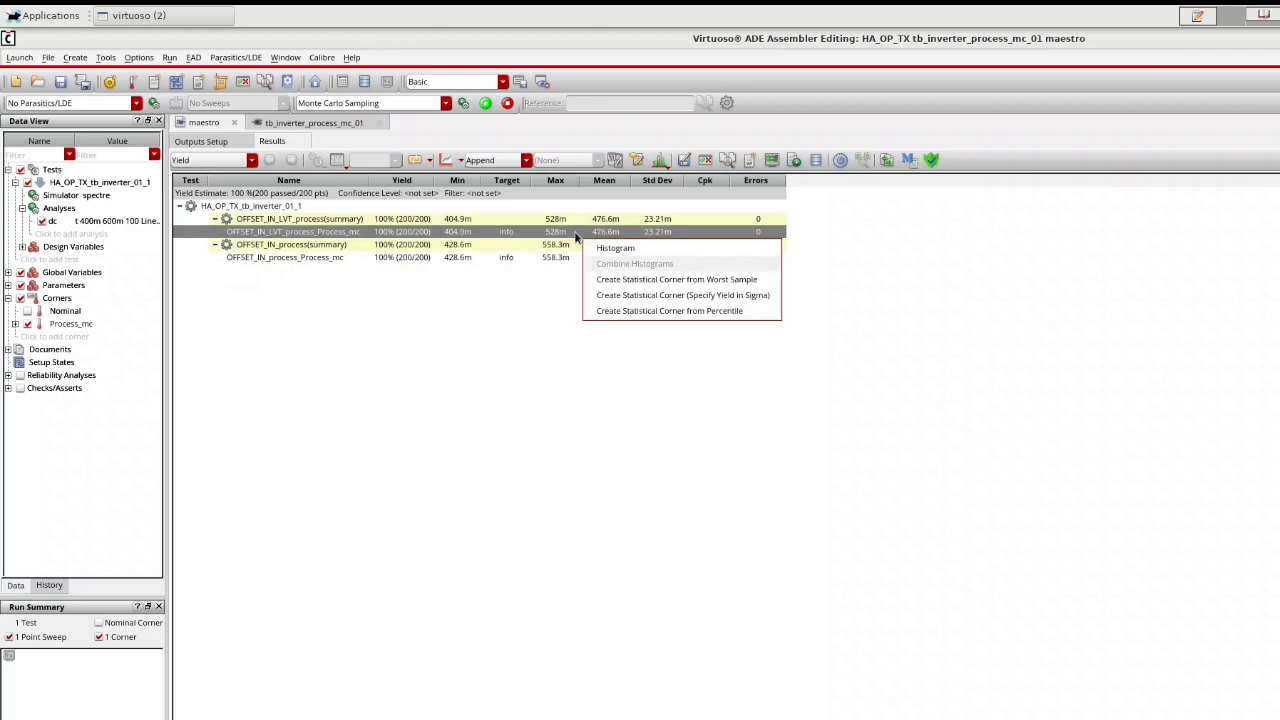
pyautogui.click(593, 250)
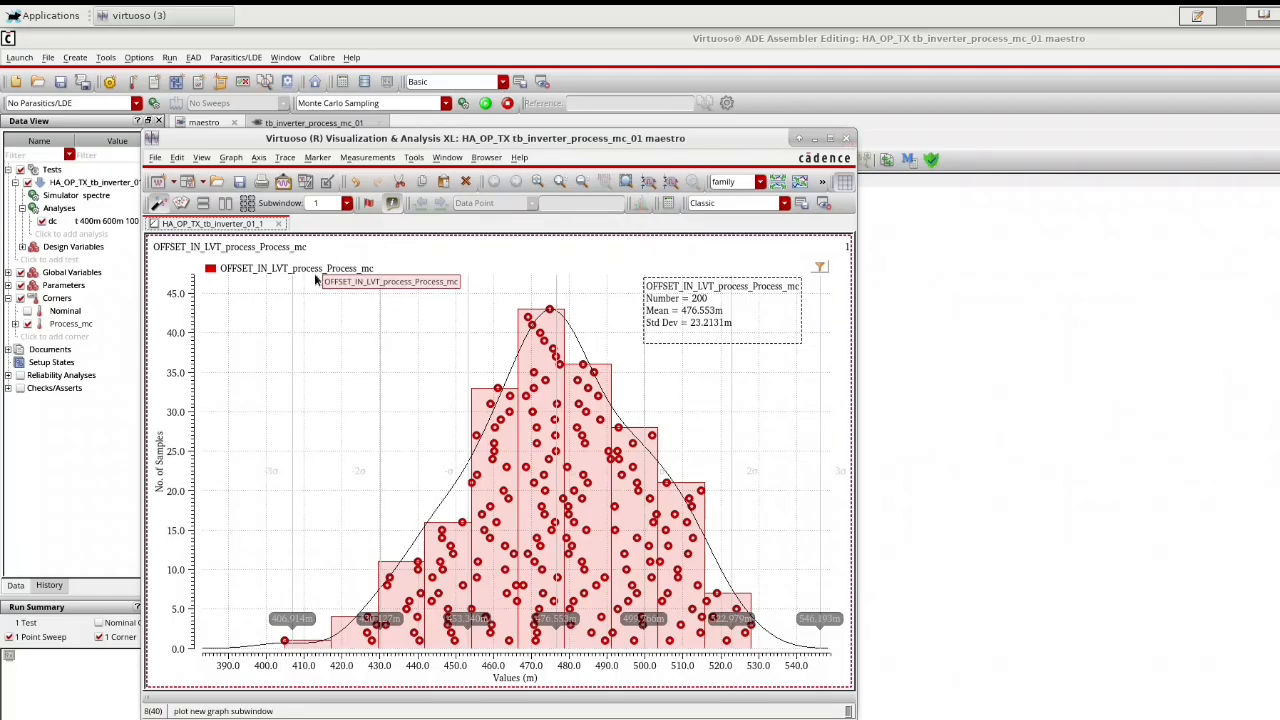
pyautogui.click(847, 139)
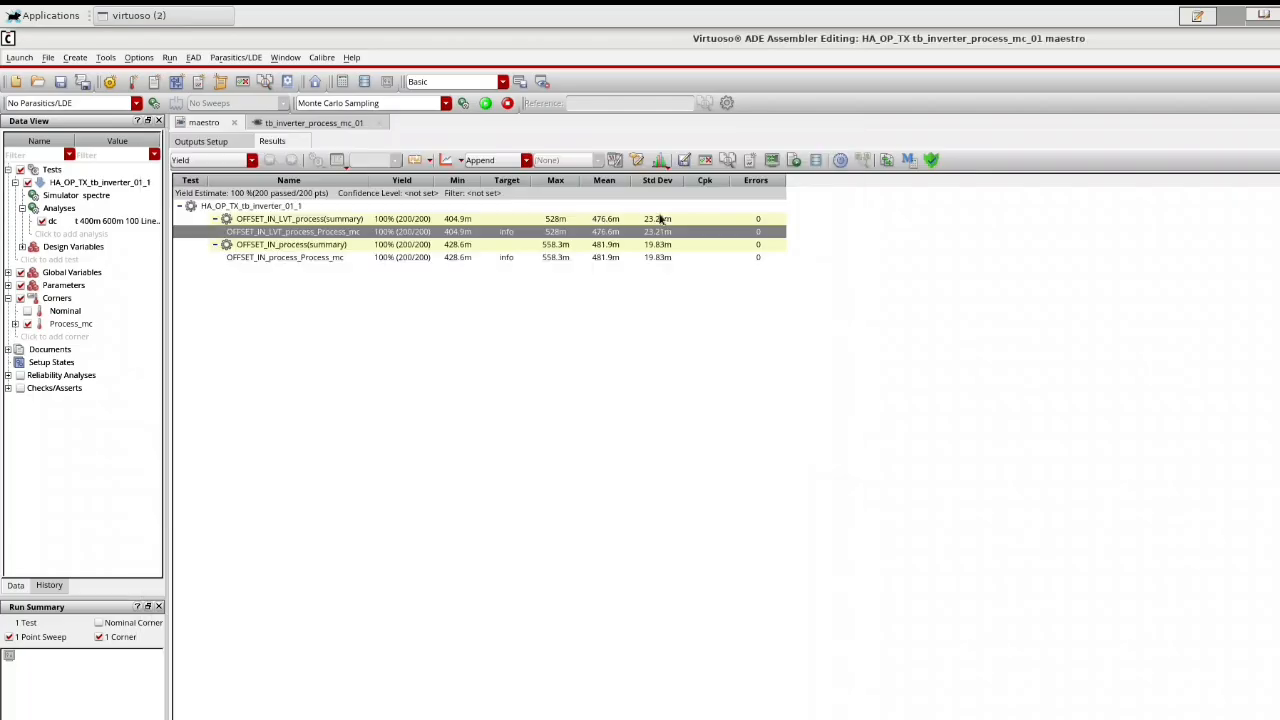
# - Plot the histogram of OFFSET_IN_process_Process_mc and move its window clear of the yield results for comparison
pyautogui.rightClick(504, 263)
pyautogui.click(548, 272)
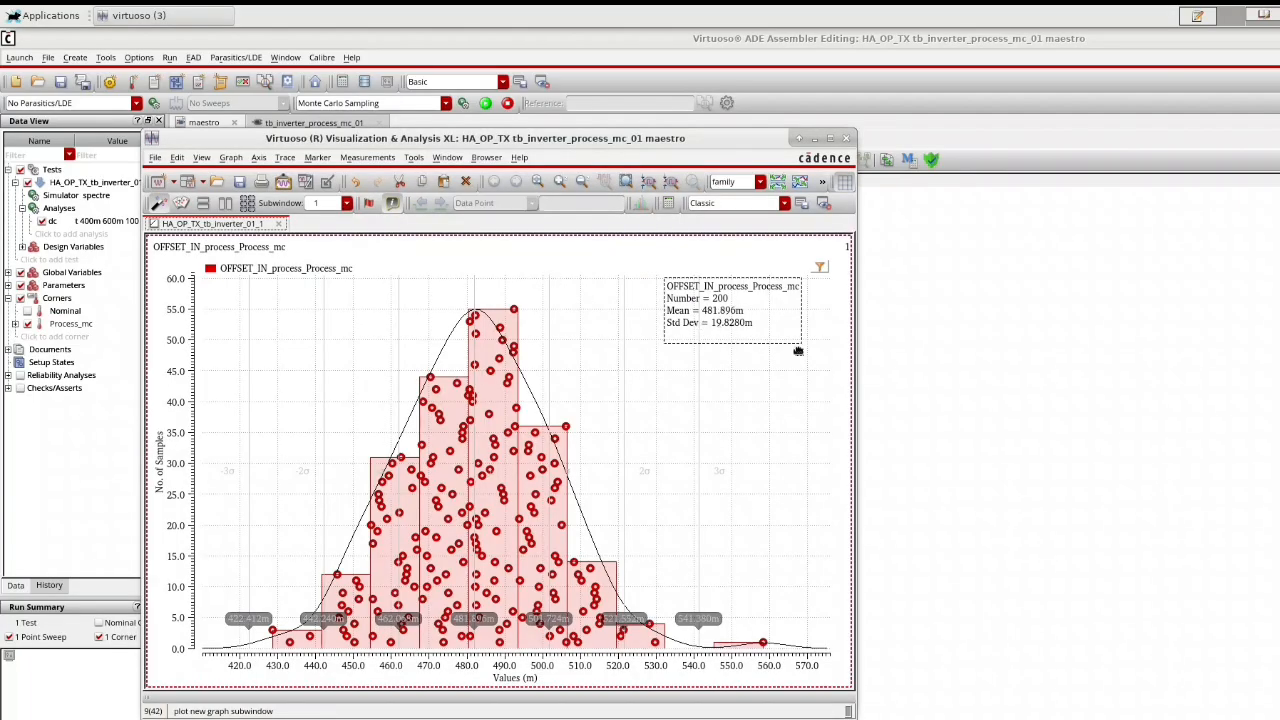
pyautogui.moveTo(658, 142); pyautogui.dragTo(822, 298)
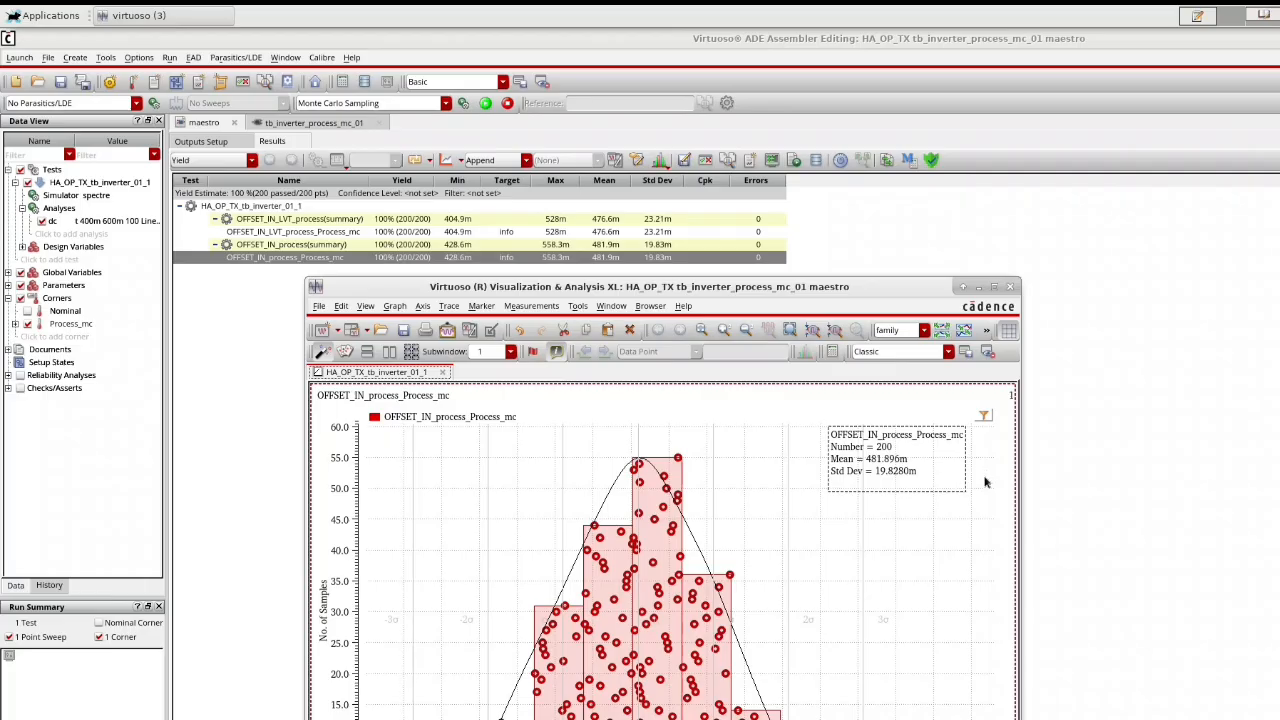
pyautogui.moveTo(906, 302); pyautogui.dragTo(1058, 310)
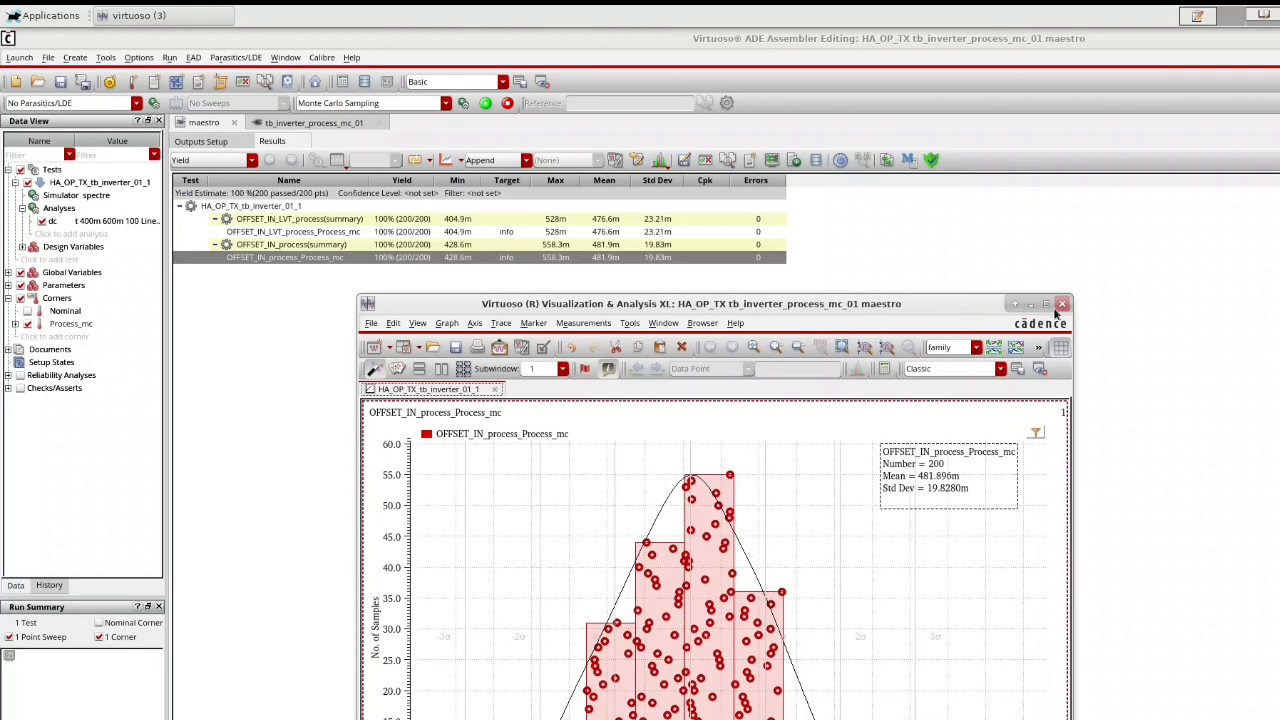